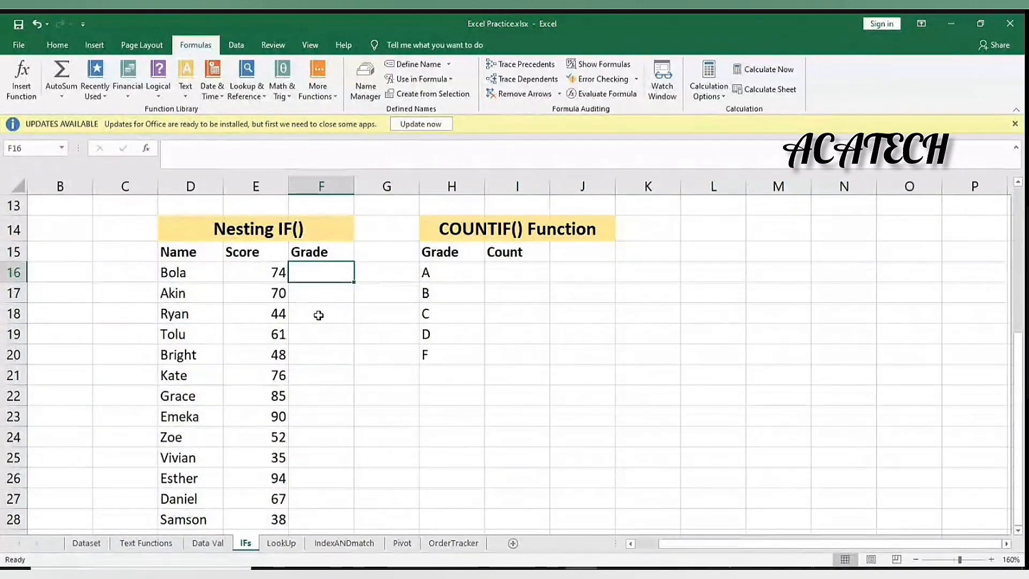
Start F16's formula as =IF(E16>=85,"A",IF( so scores of 85+ earn an A
text(=)
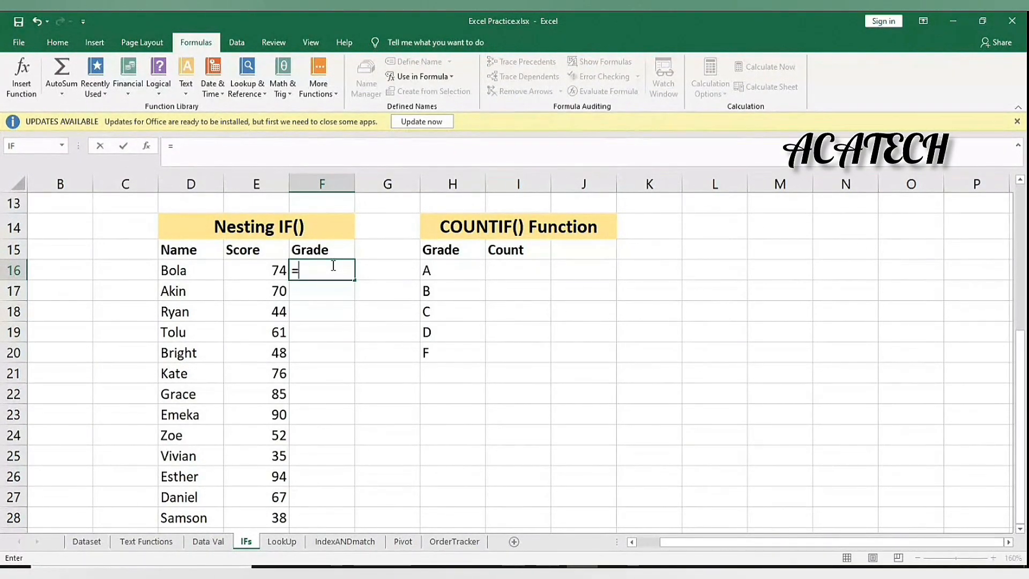
text(IF()
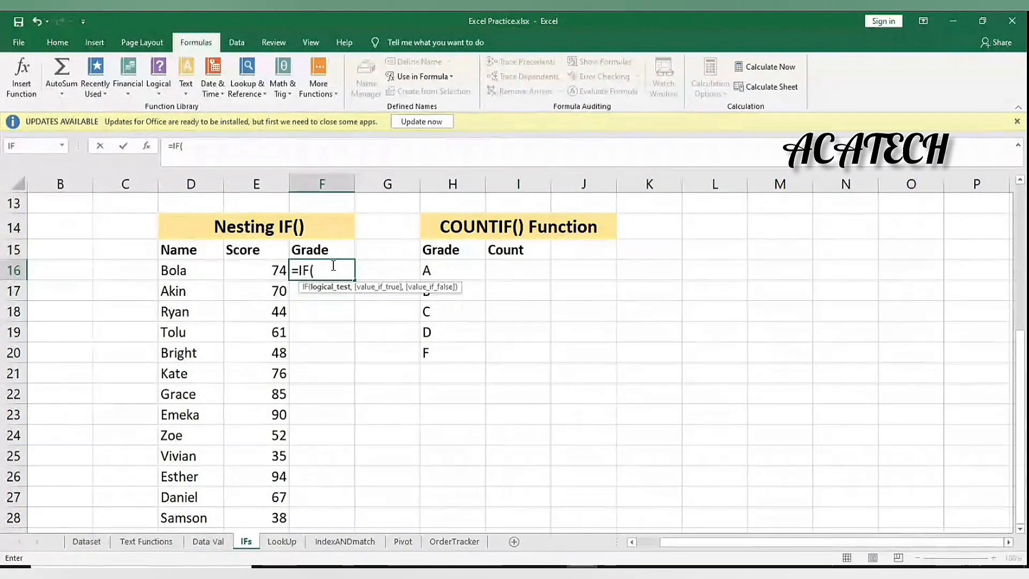
click(252, 272)
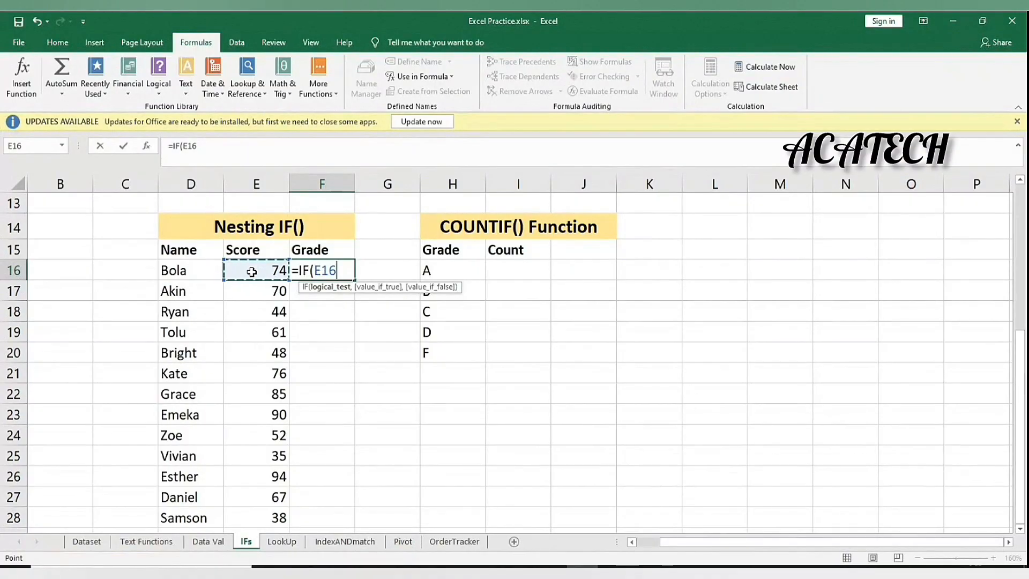
text(>=75)
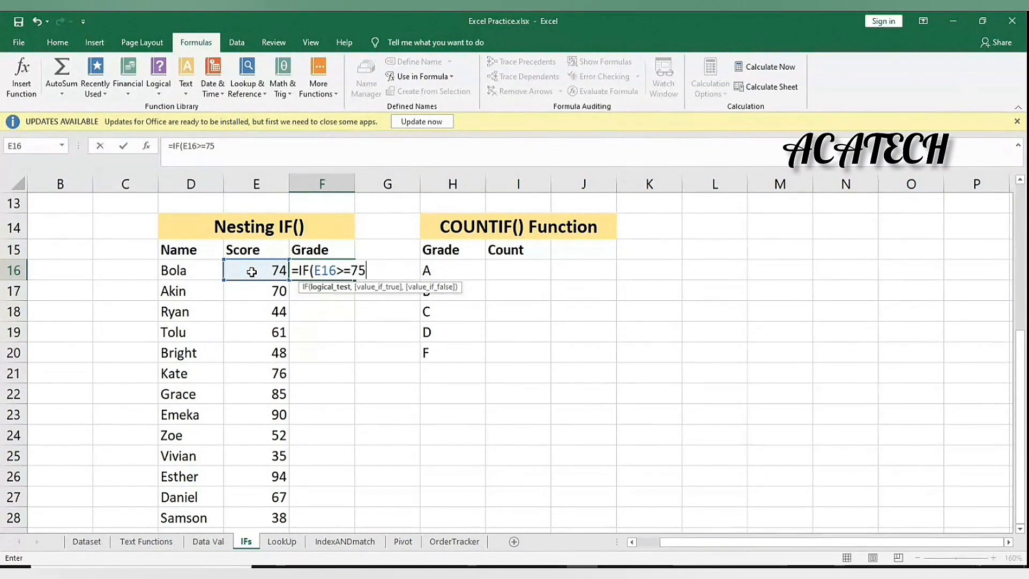
key(BackSpace)
key(BackSpace)
text(85,")
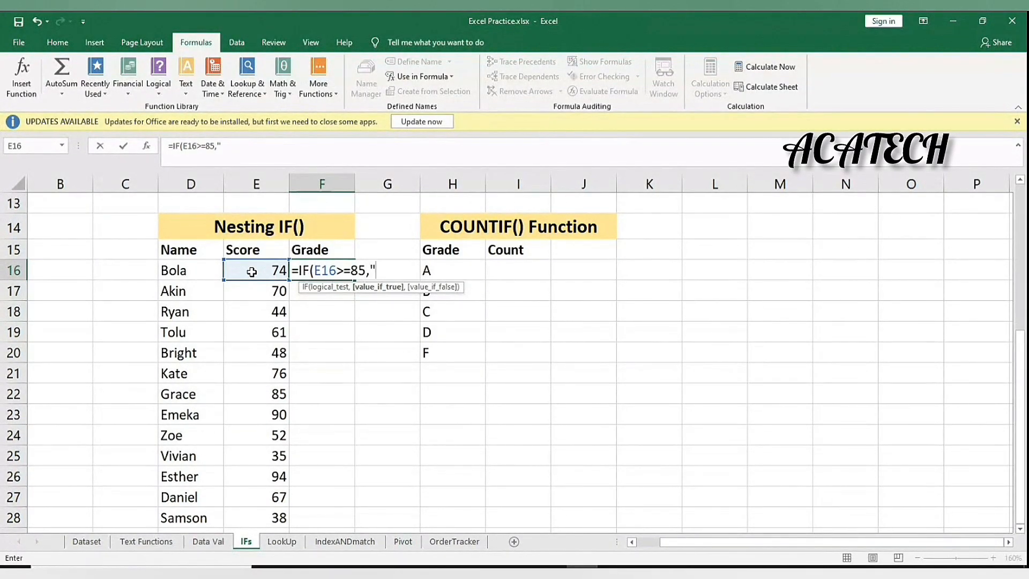
text(A",)
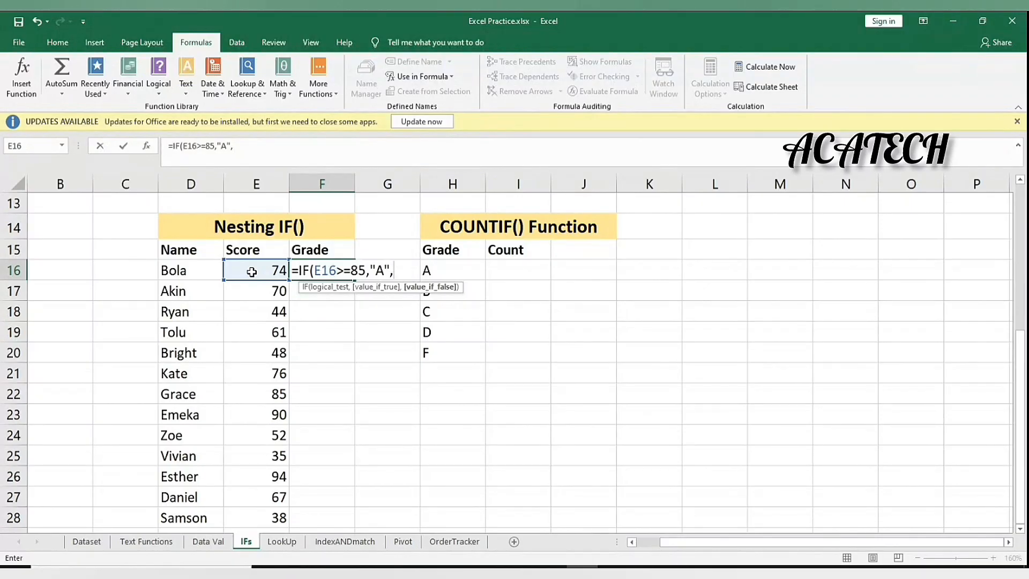
text(IF()
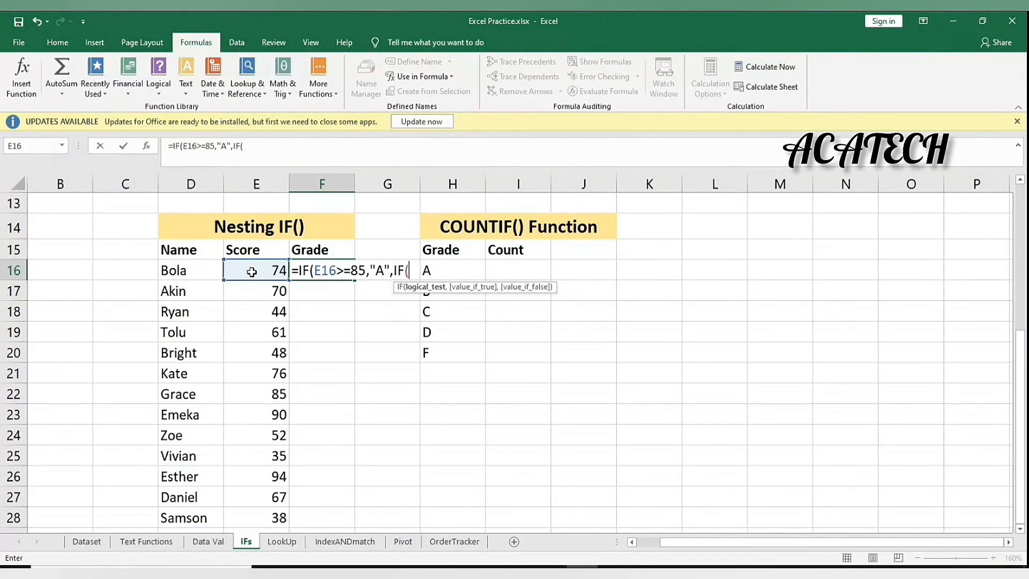
Add nested tests E16>=75 returning "B" and E16>=65 returning "C" to F16's formula
click(252, 272)
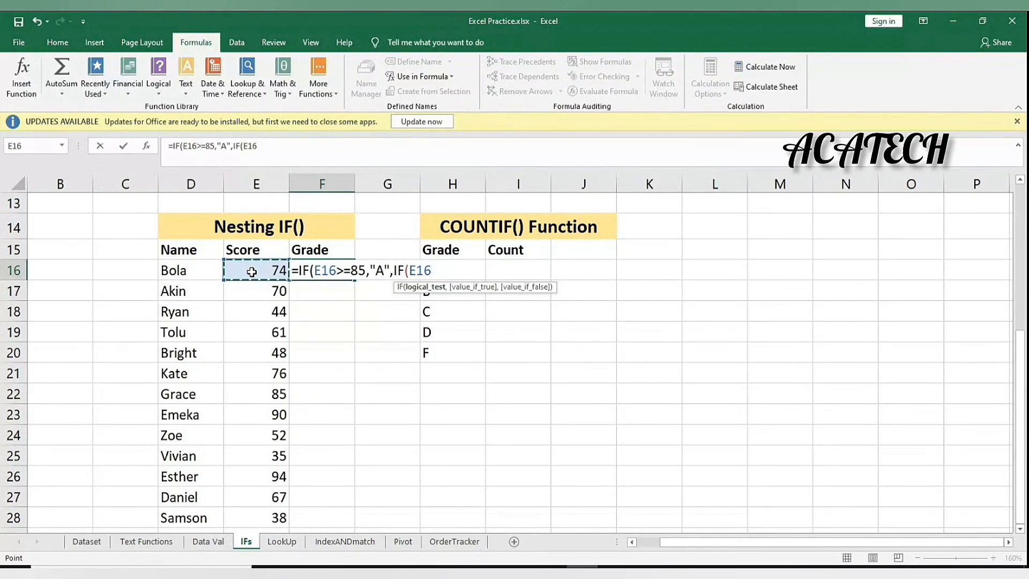
text(>+)
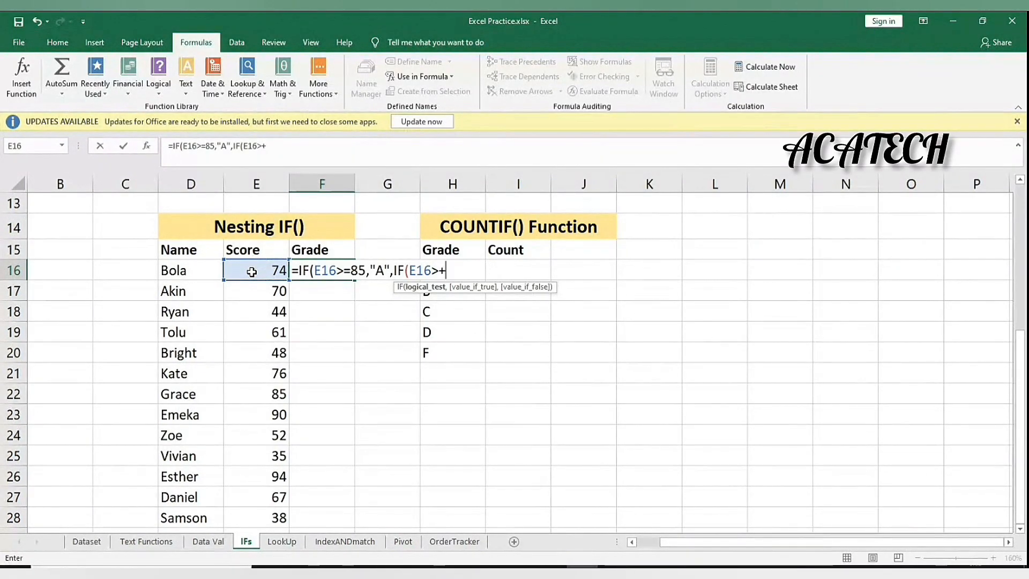
key(BackSpace)
text(=75,)
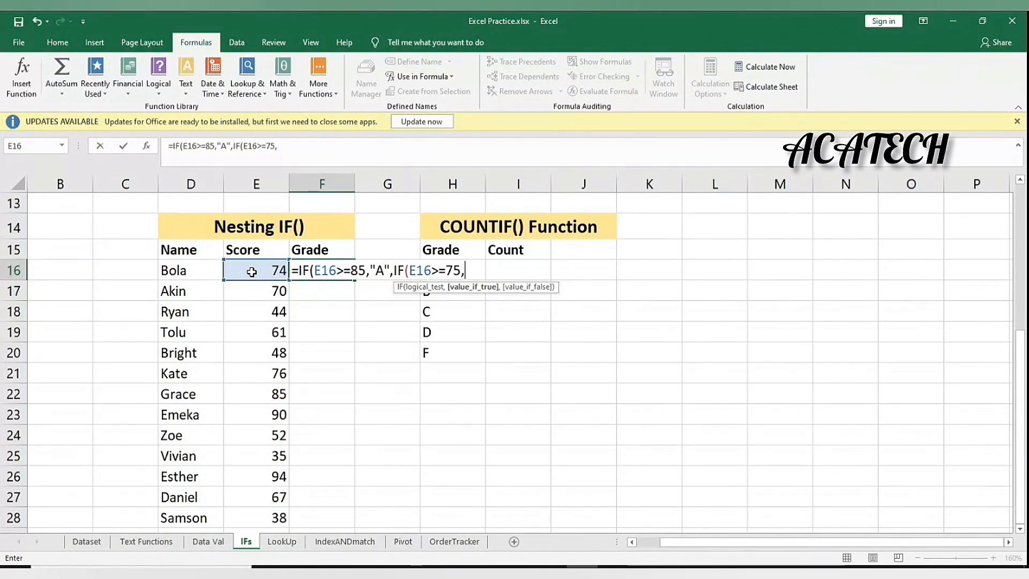
text("B",)
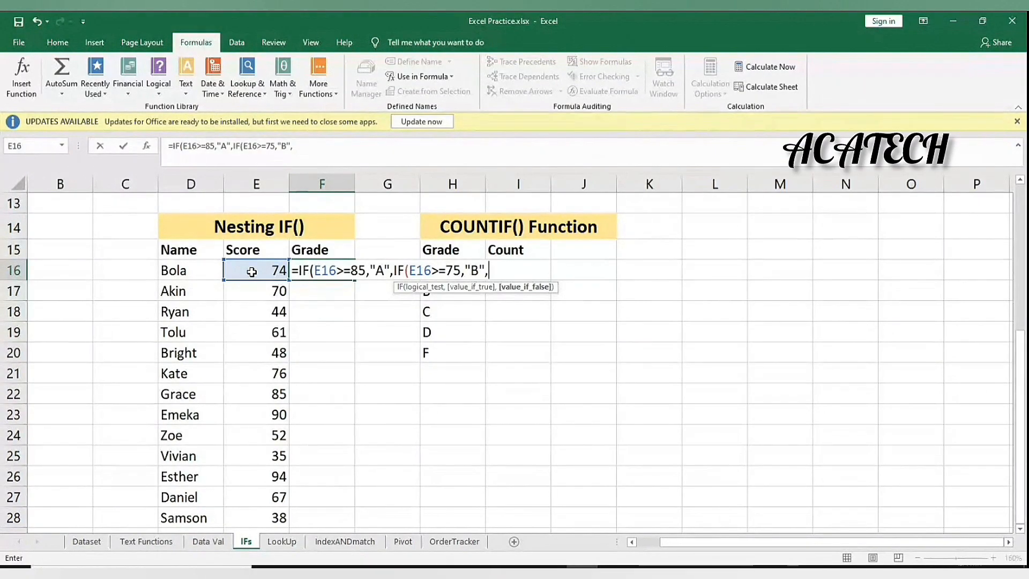
text(IF()
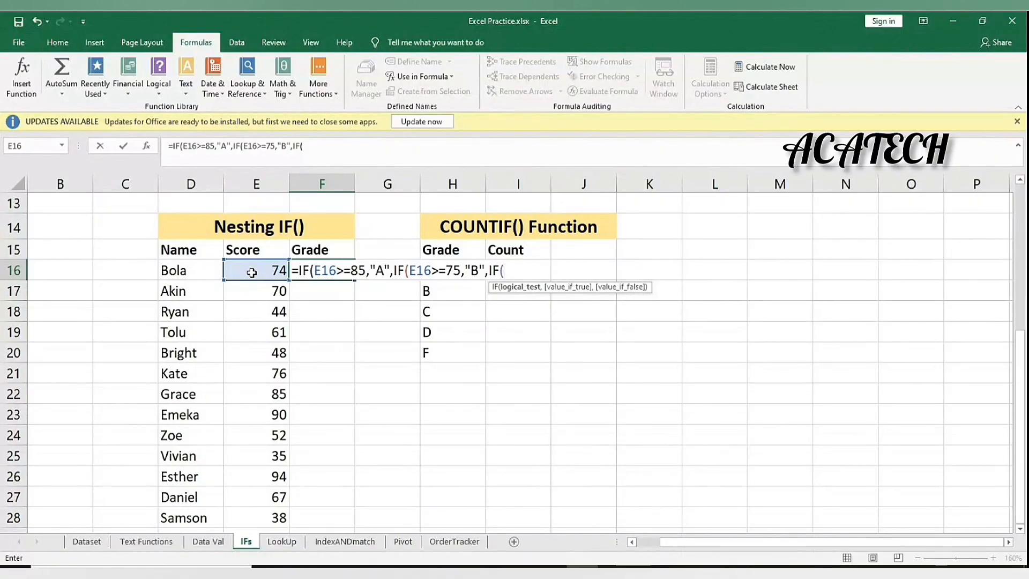
click(252, 272)
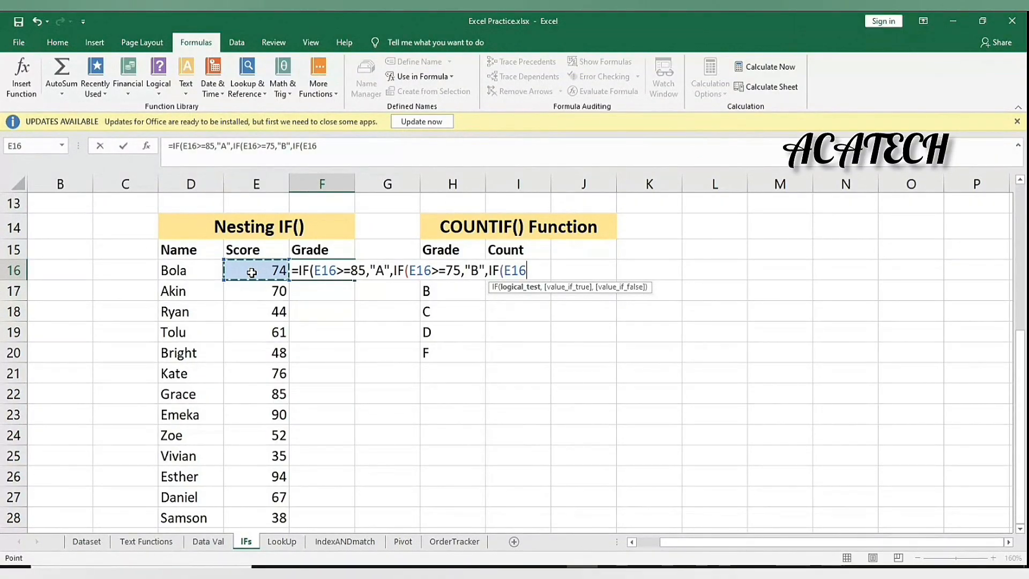
text(>=65,")
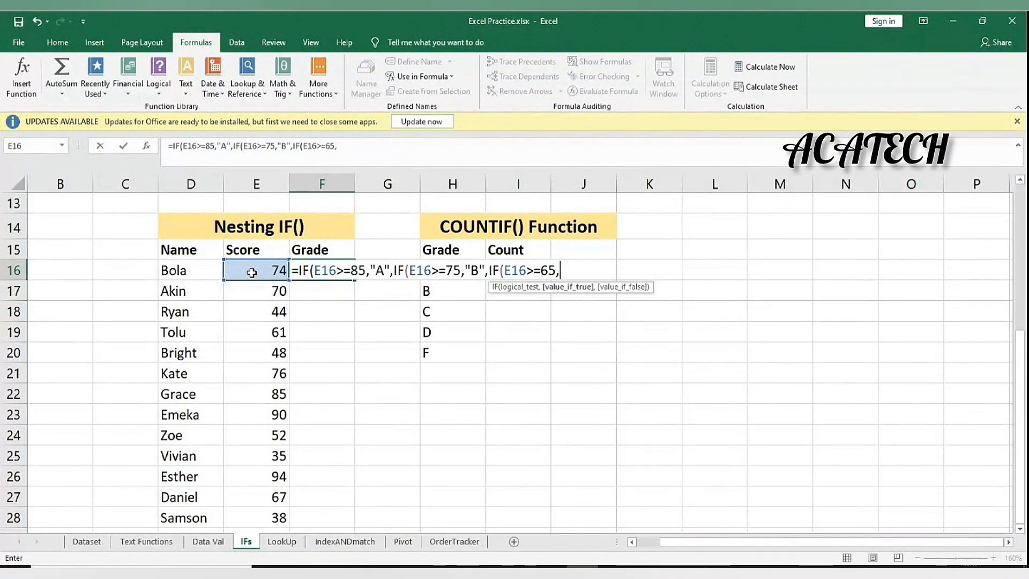
text(C",)
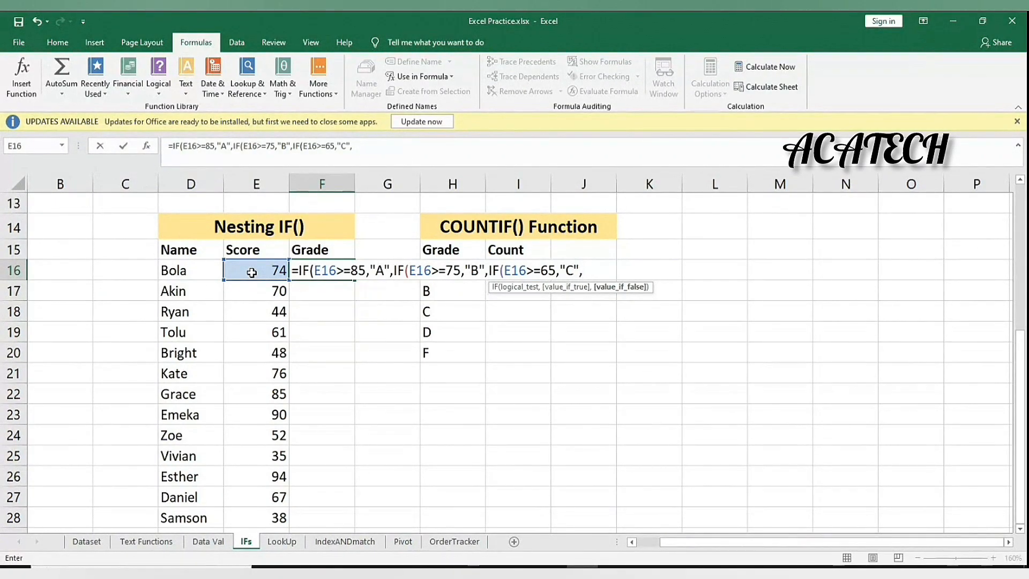
Add the fourth test E16>=50 returning "D", with "F" as the final fallback
text(IF()
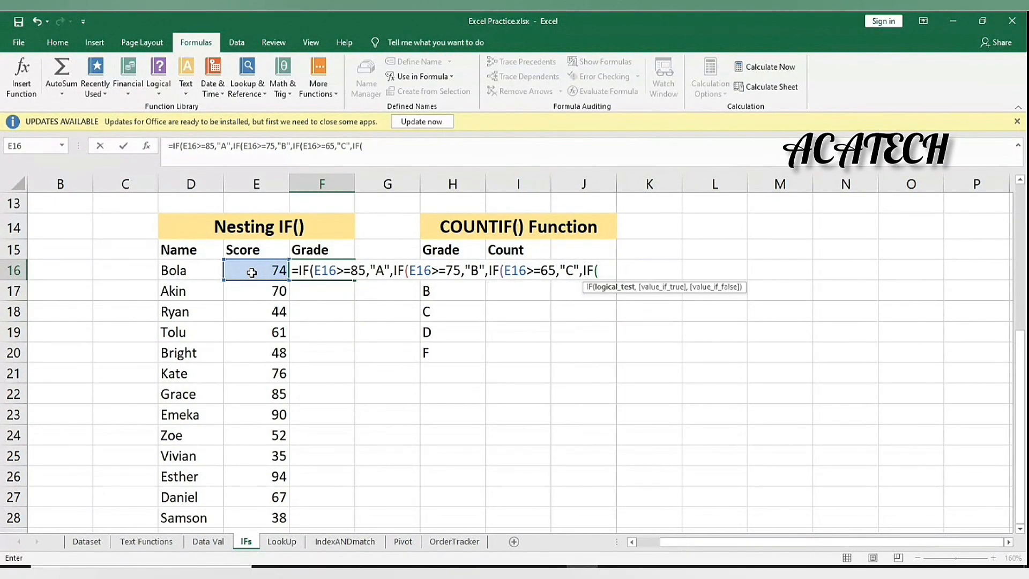
click(252, 273)
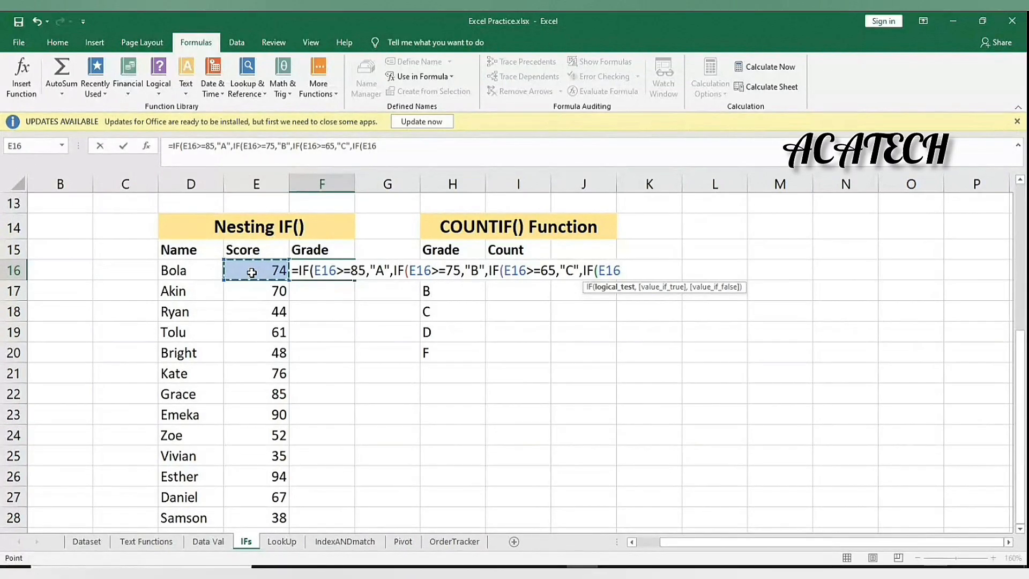
text(>=55)
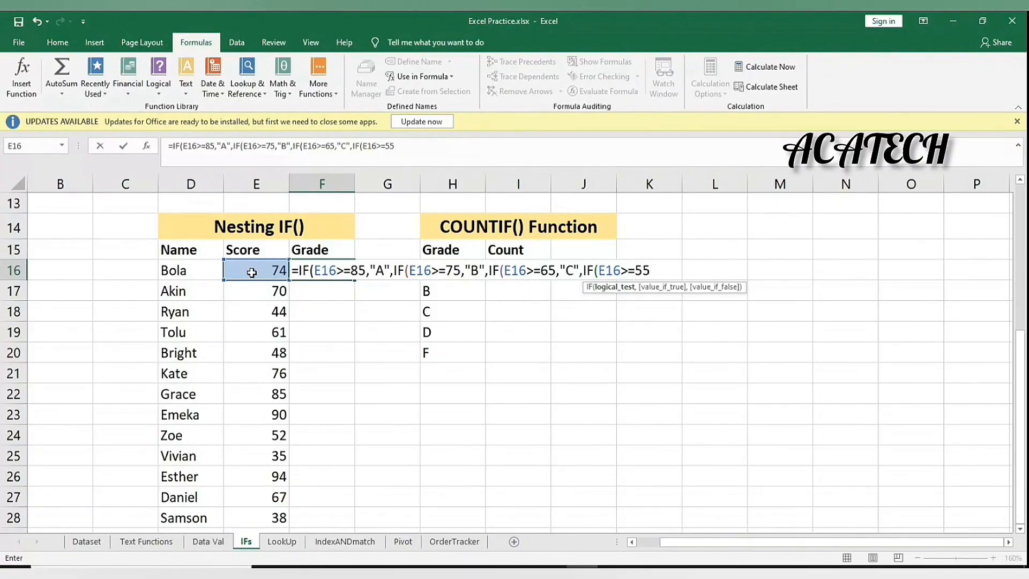
key(BackSpace)
text(0,")
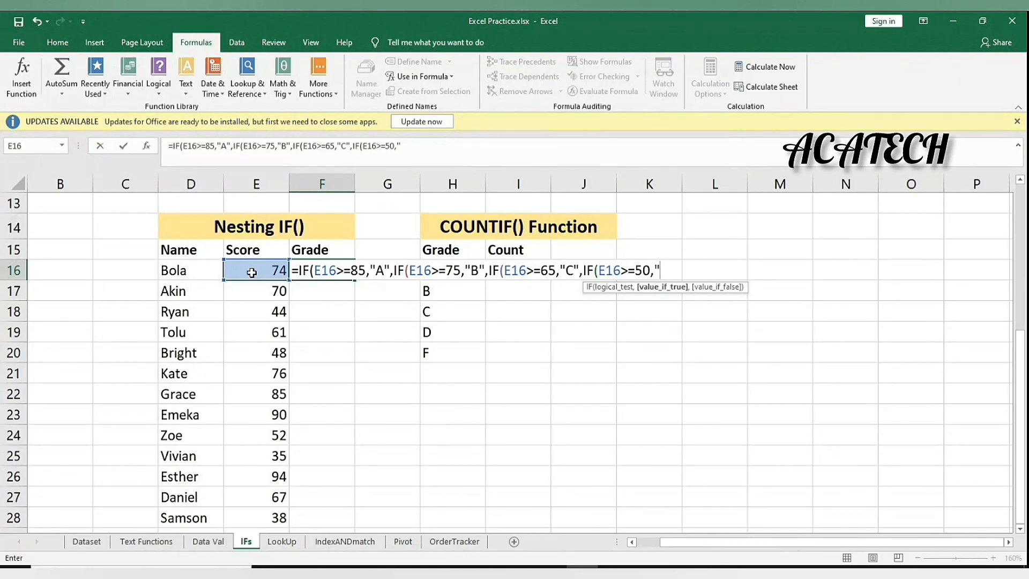
text(D",)
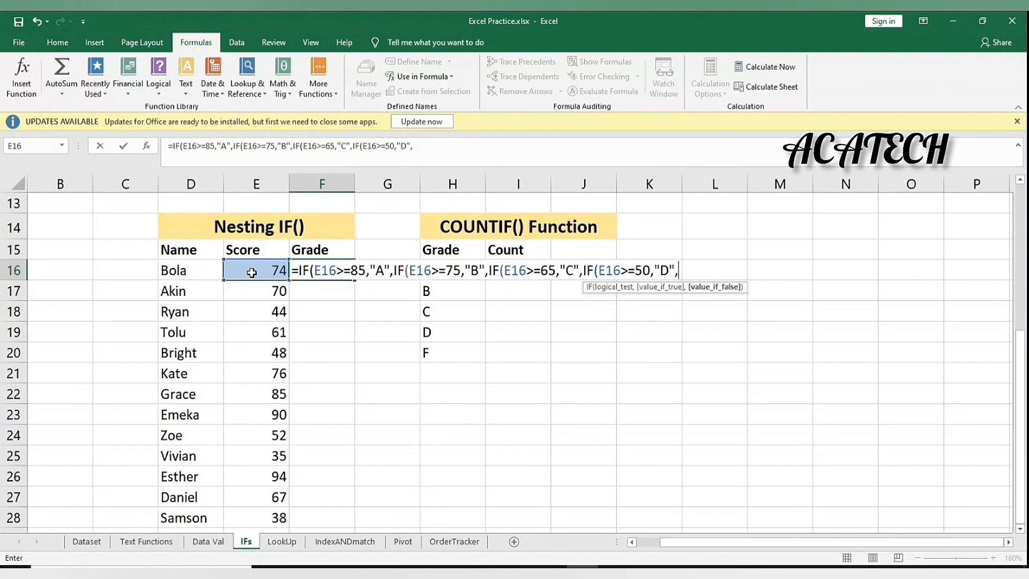
text(")
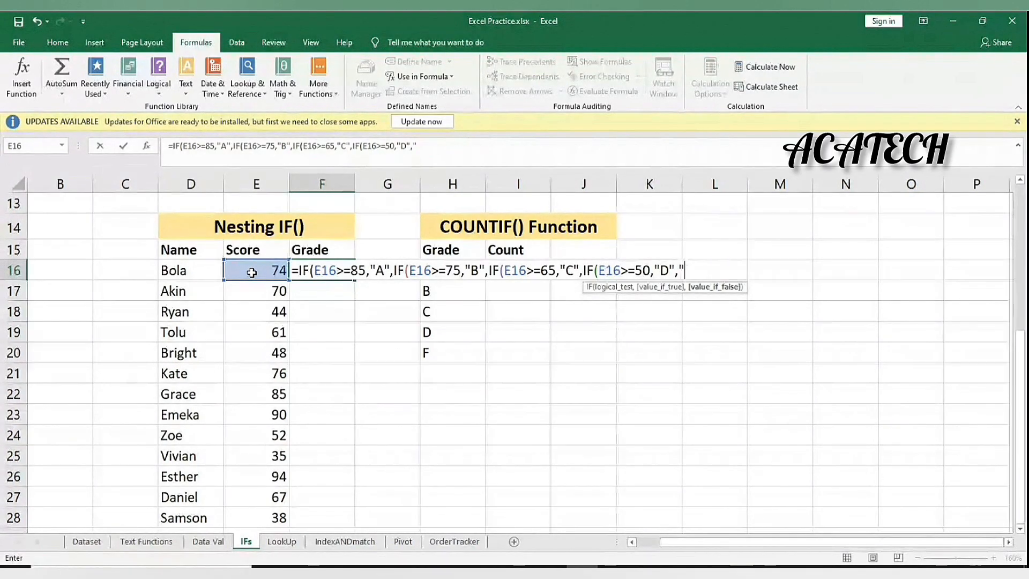
text(F")
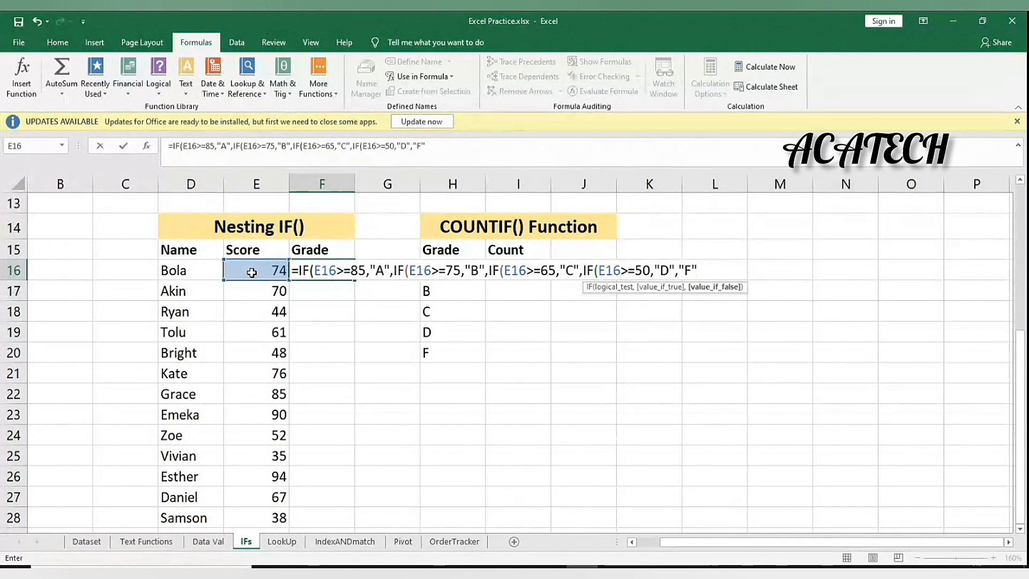
text())
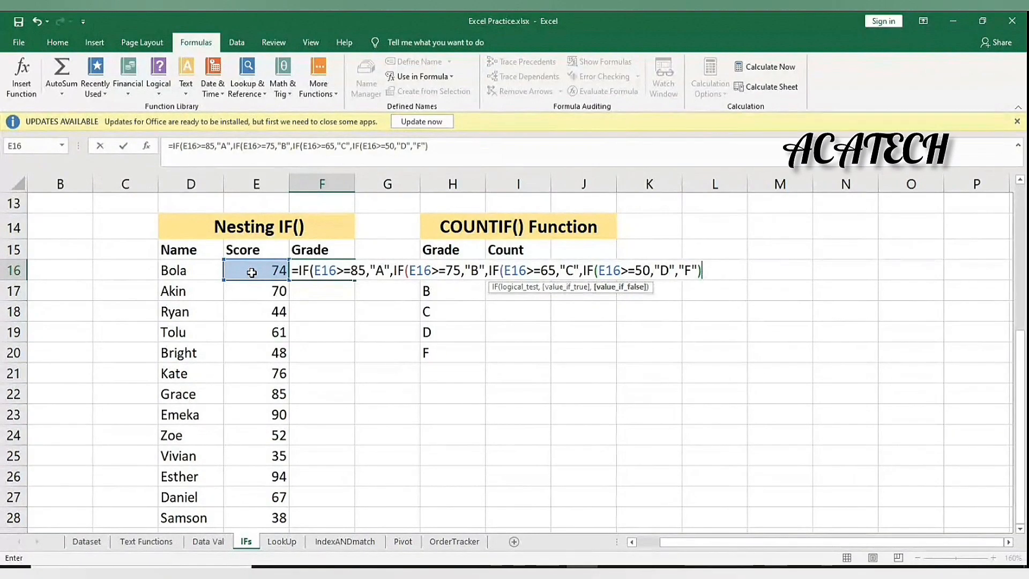
Correct the closing brackets and enter the formula so F16 shows grade C for 74
key(BackSpace)
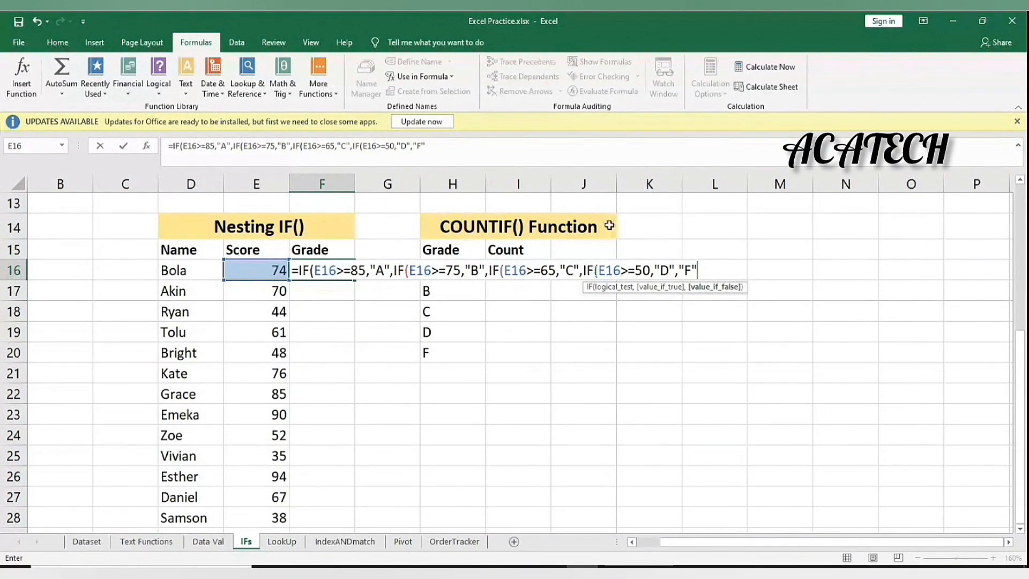
text())
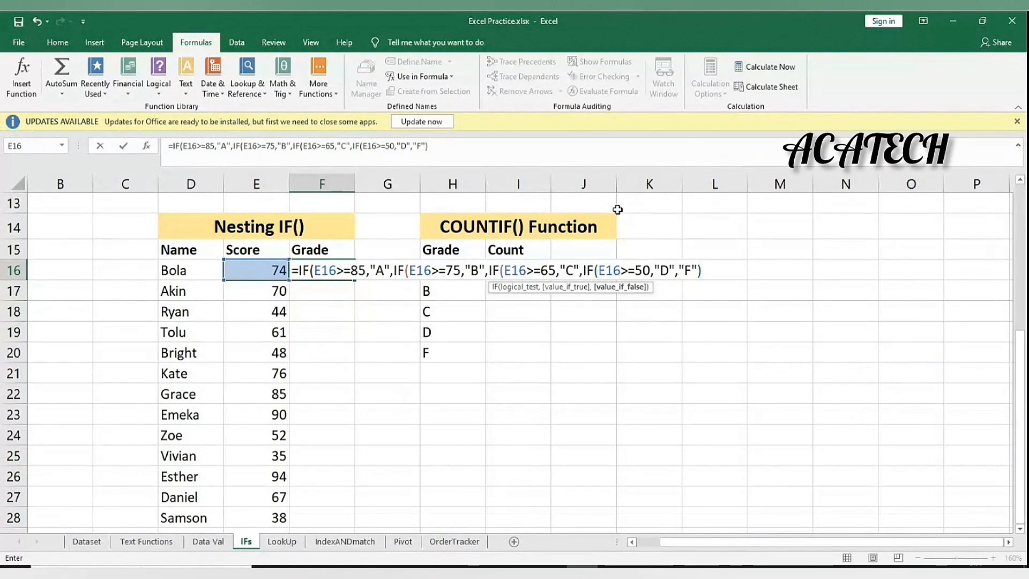
text())
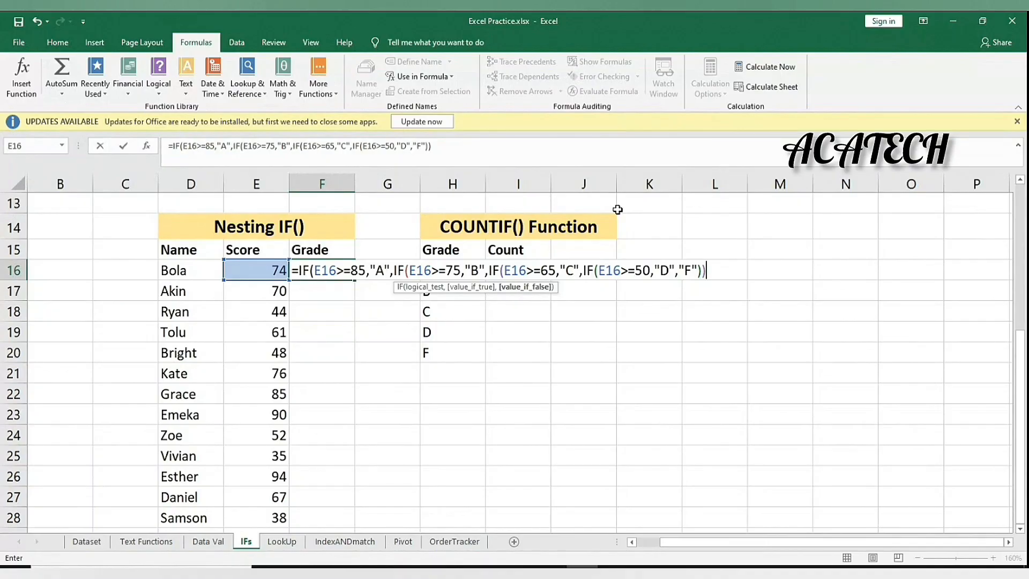
text())
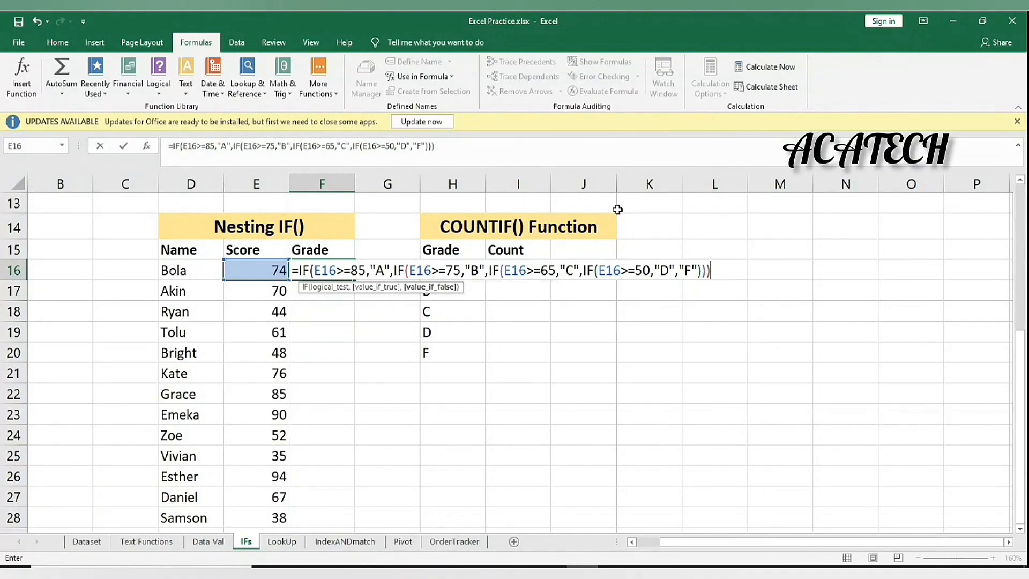
text())
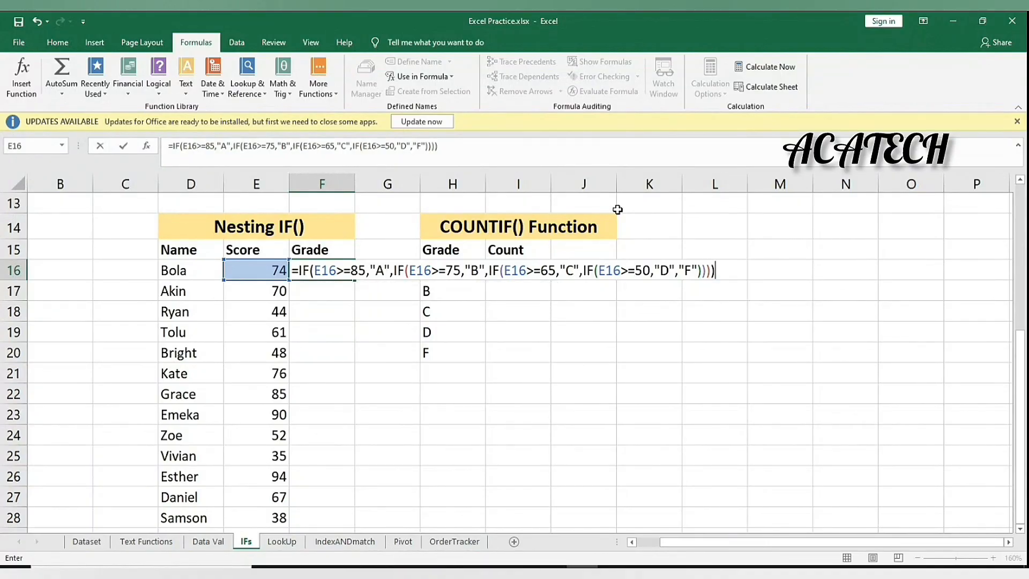
key(BackSpace)
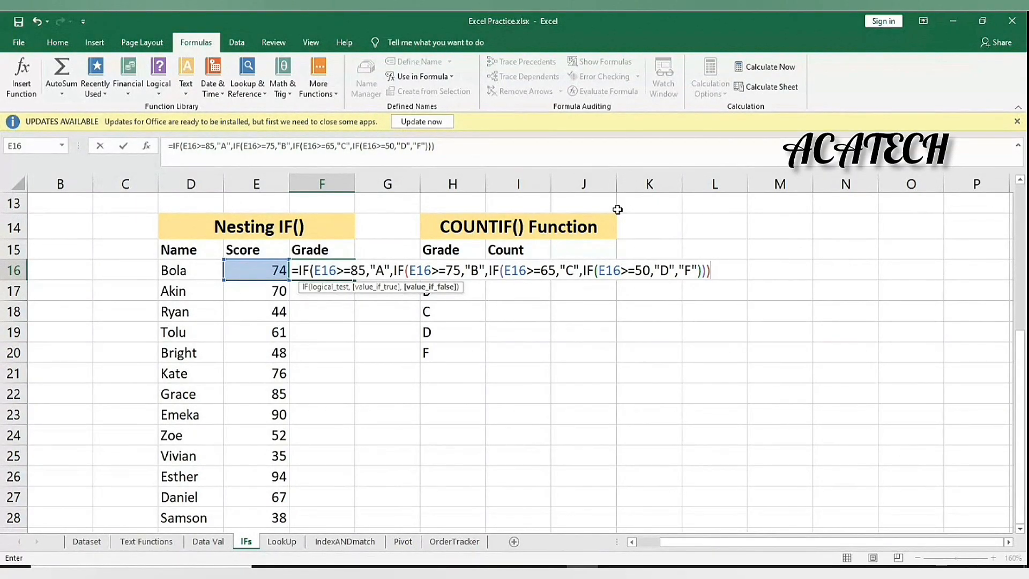
text())
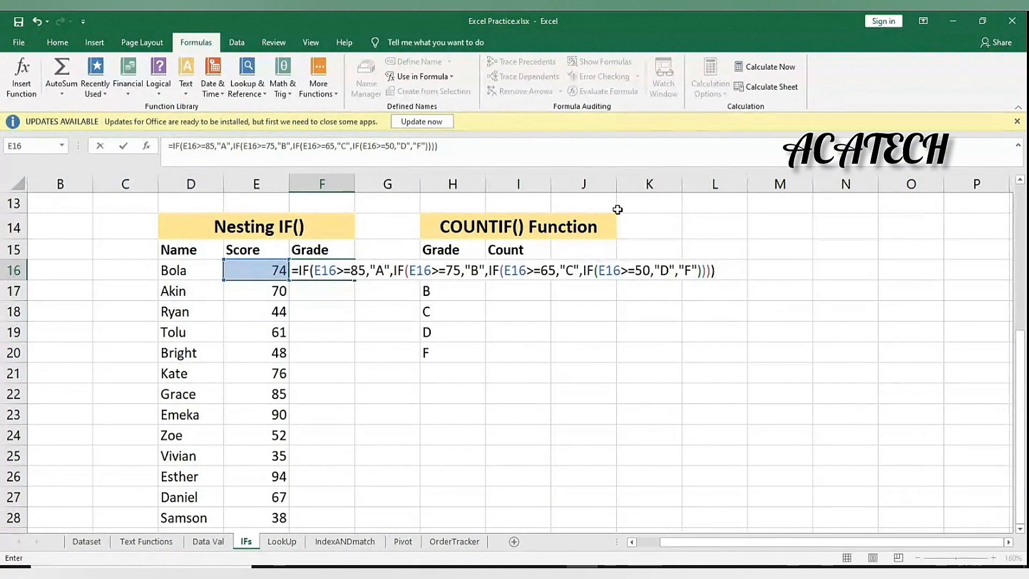
key(Return)
key(Up)
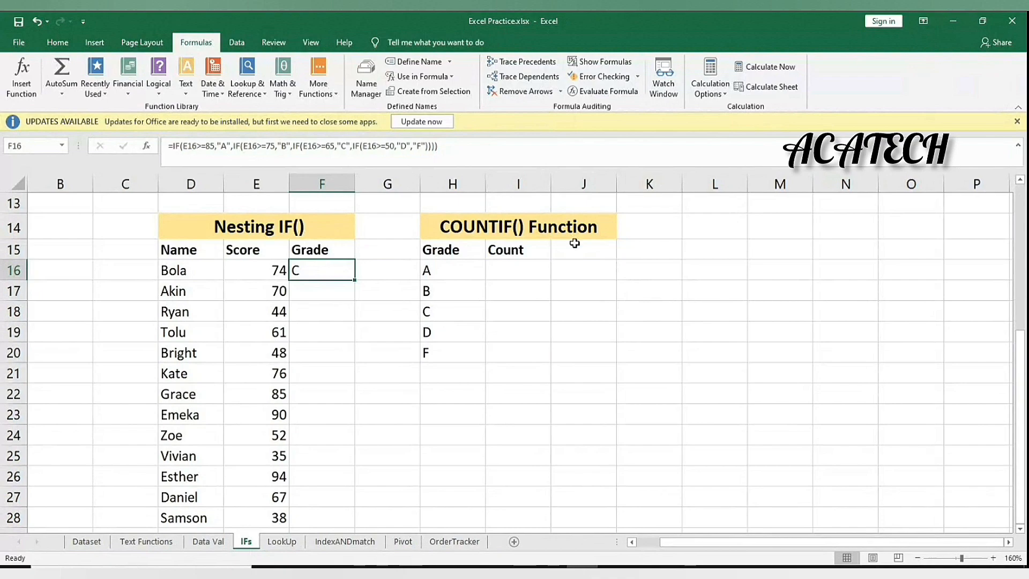
Fill the grade formula down from F16 to F28 and select the graded cells F16:F28
double_click(354, 280)
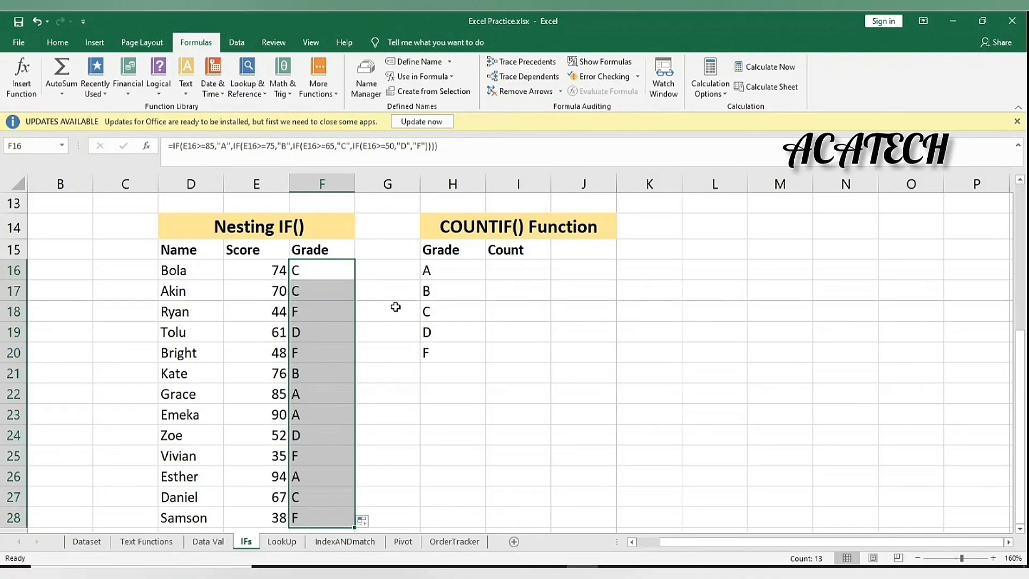
scroll(396, 307, down, 2)
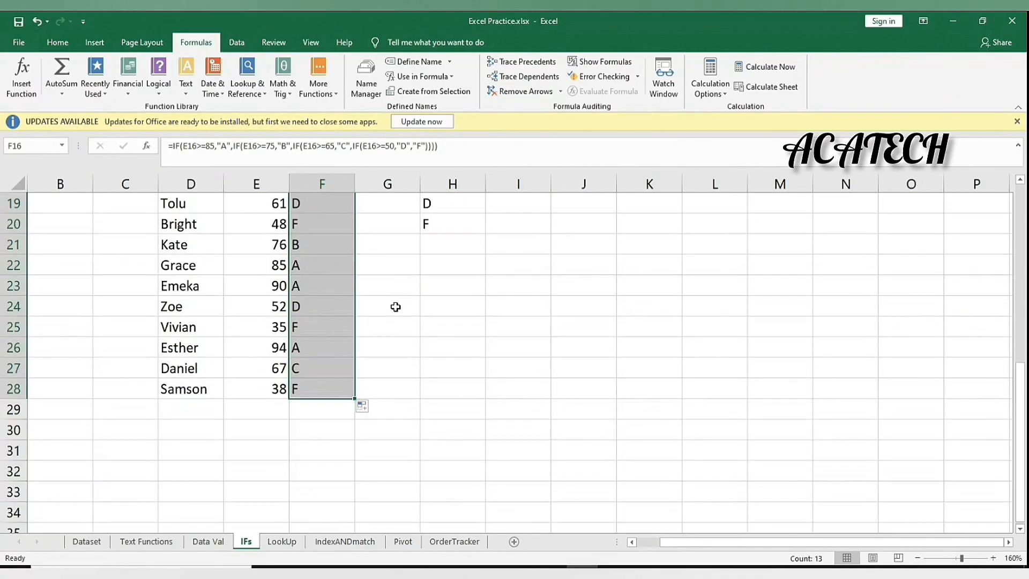
scroll(395, 307, up, 2)
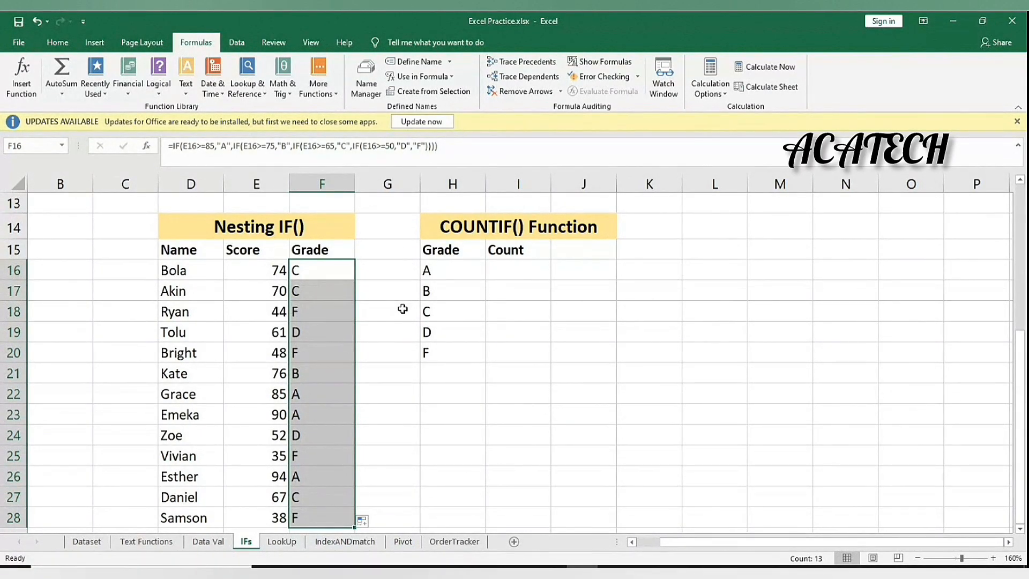
click(507, 270)
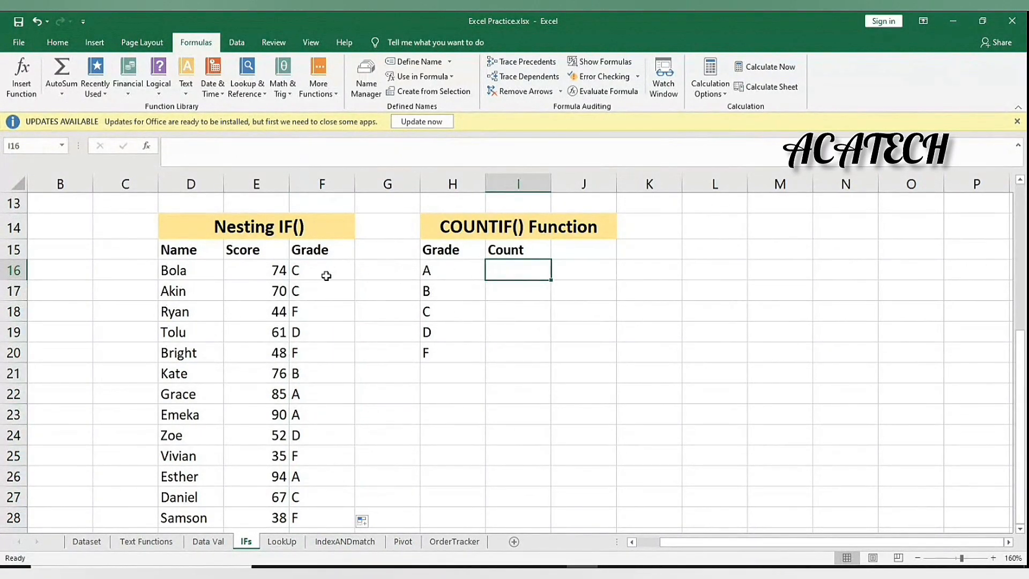
drag(326, 275, 340, 420)
scroll(427, 419, up, 3)
scroll(426, 418, down, 3)
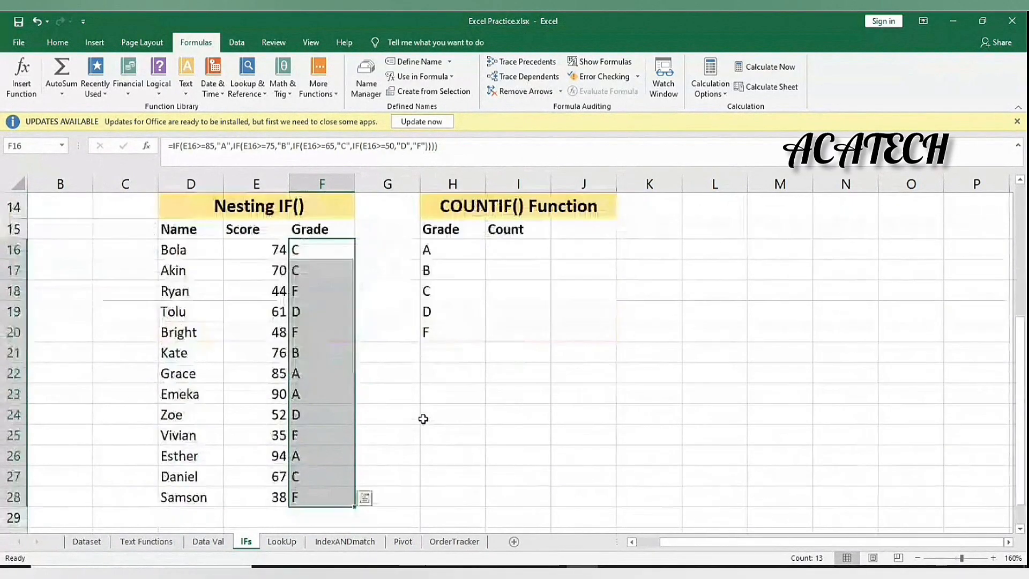
scroll(423, 419, up, 1)
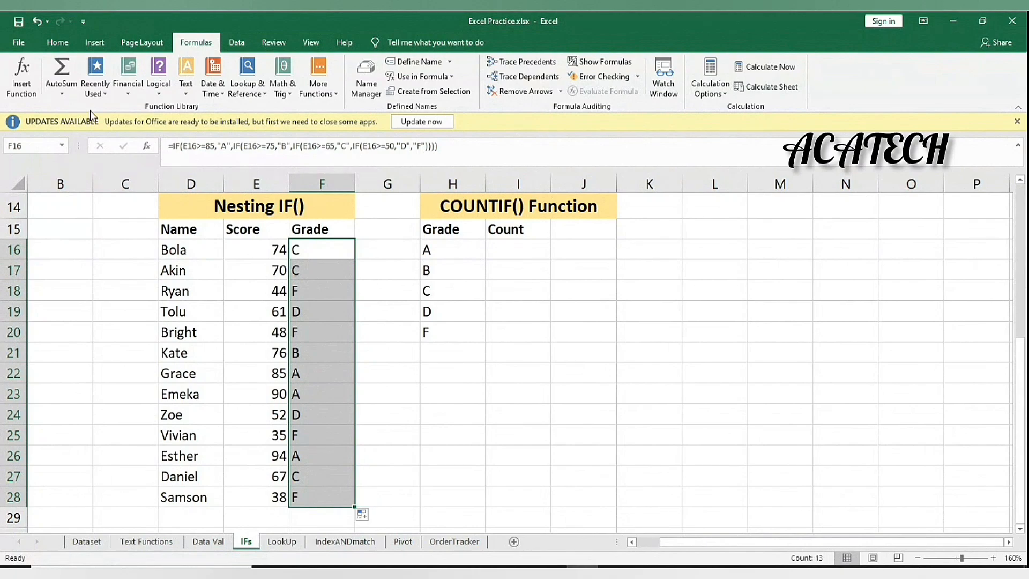
Create a new formula-based conditional formatting rule with the condition =$F$16="A"
click(57, 42)
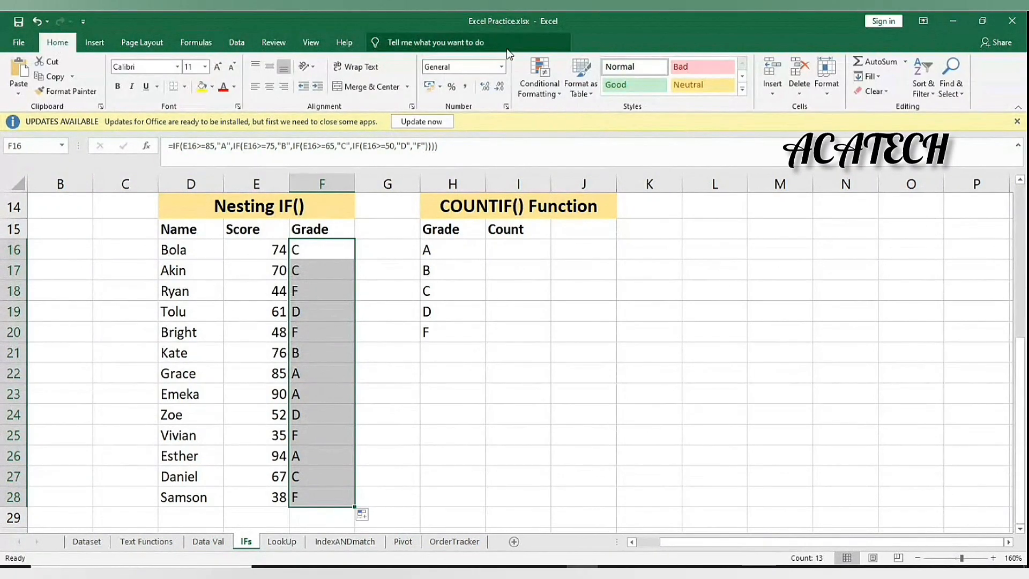
click(547, 77)
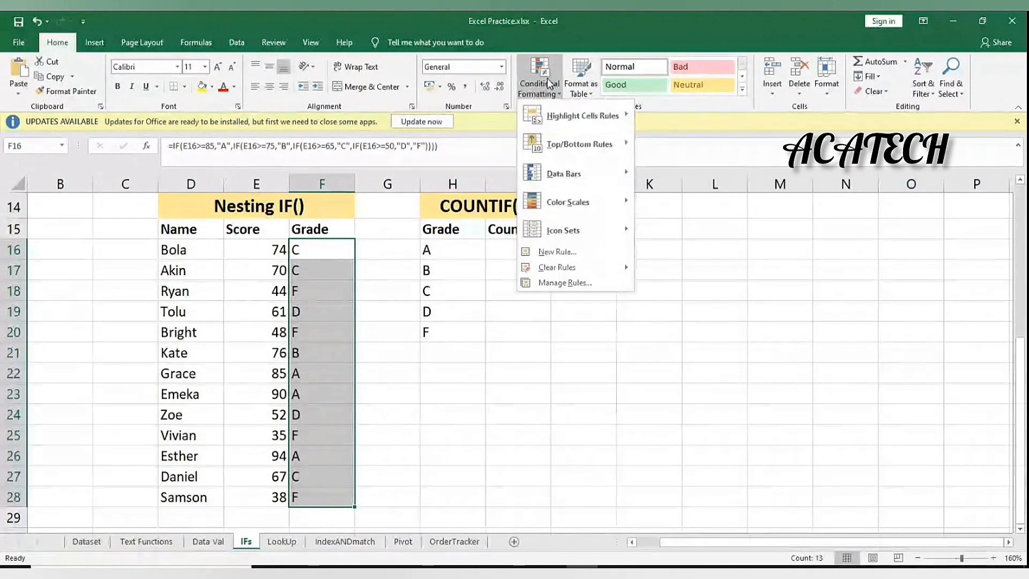
click(572, 257)
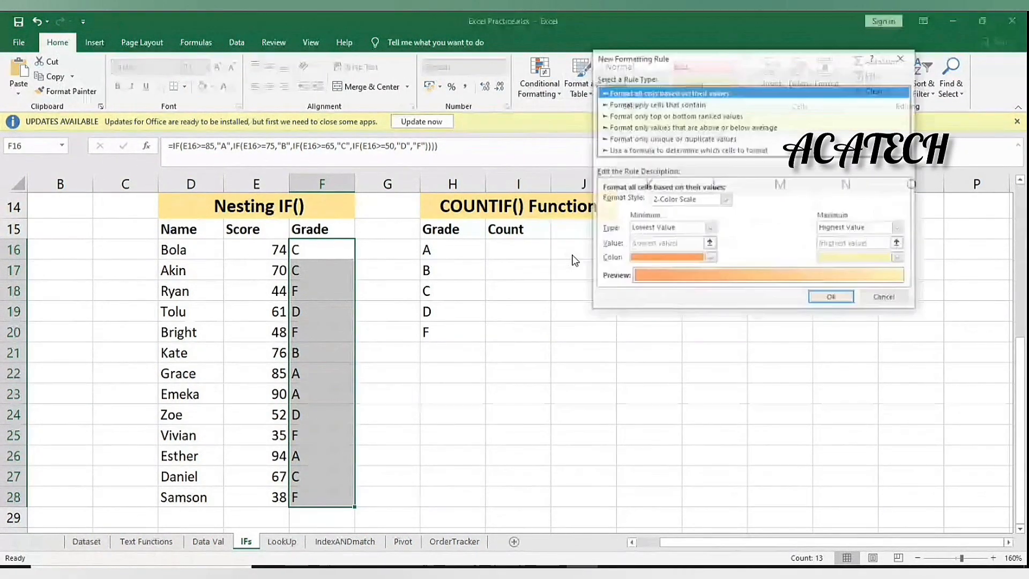
click(641, 151)
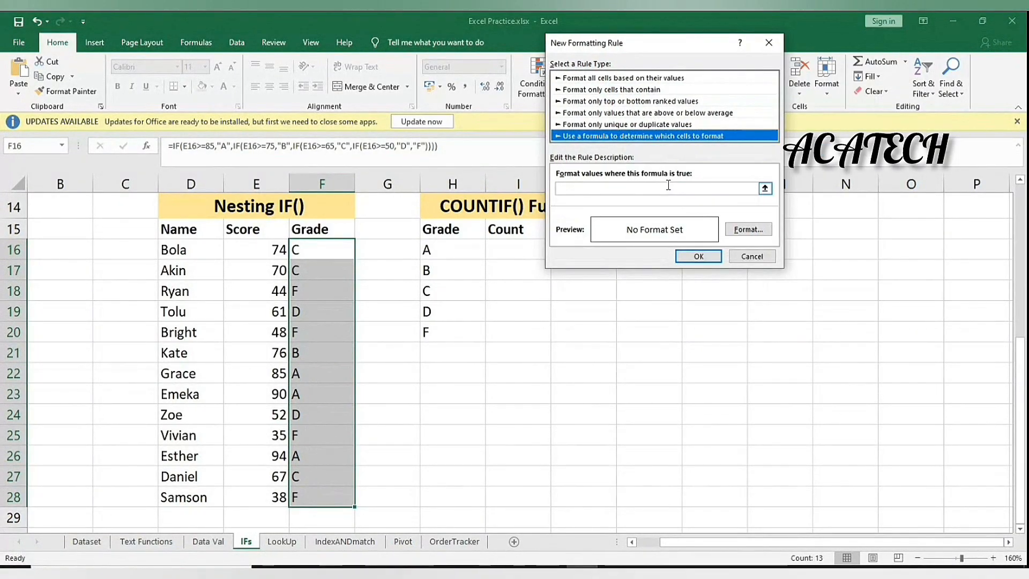
click(669, 188)
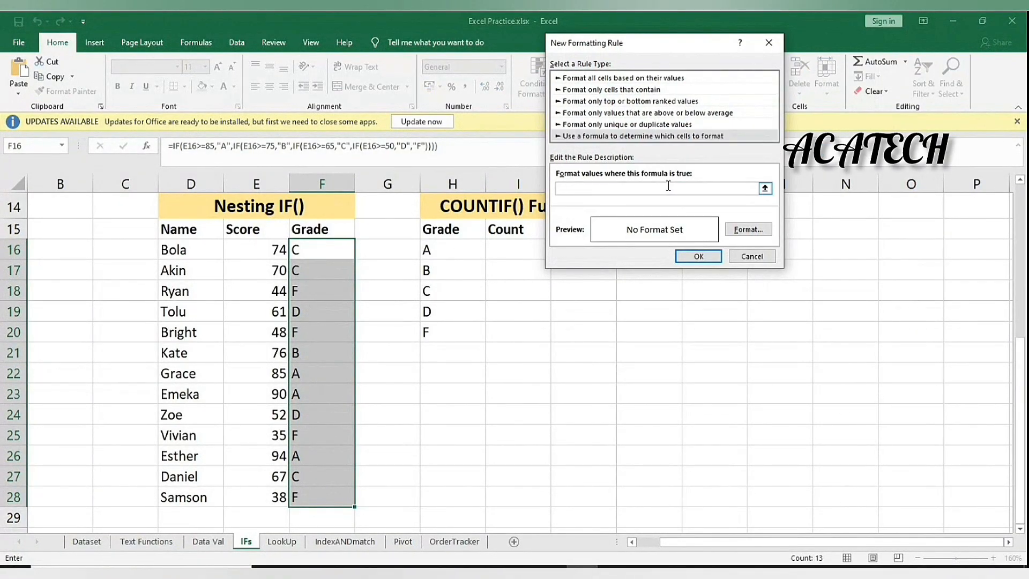
click(337, 250)
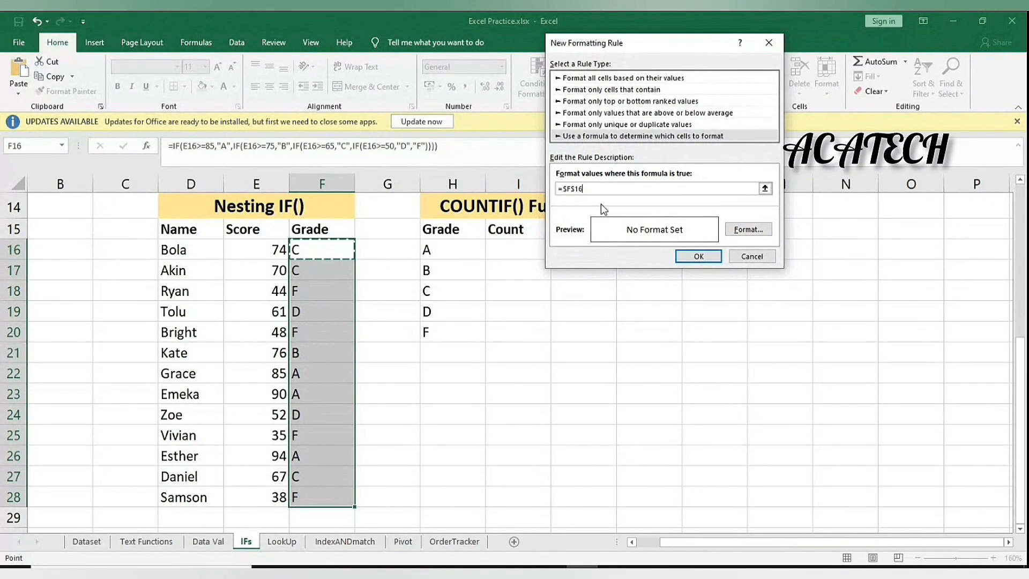
text(=)
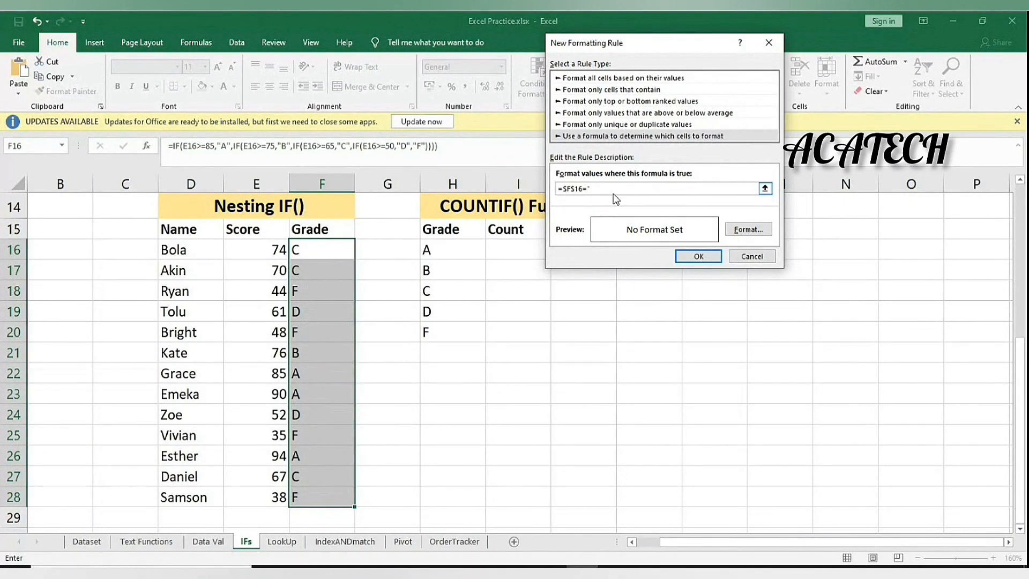
text(A")
Set the grade-A rule's format to a dark green cell fill
click(744, 231)
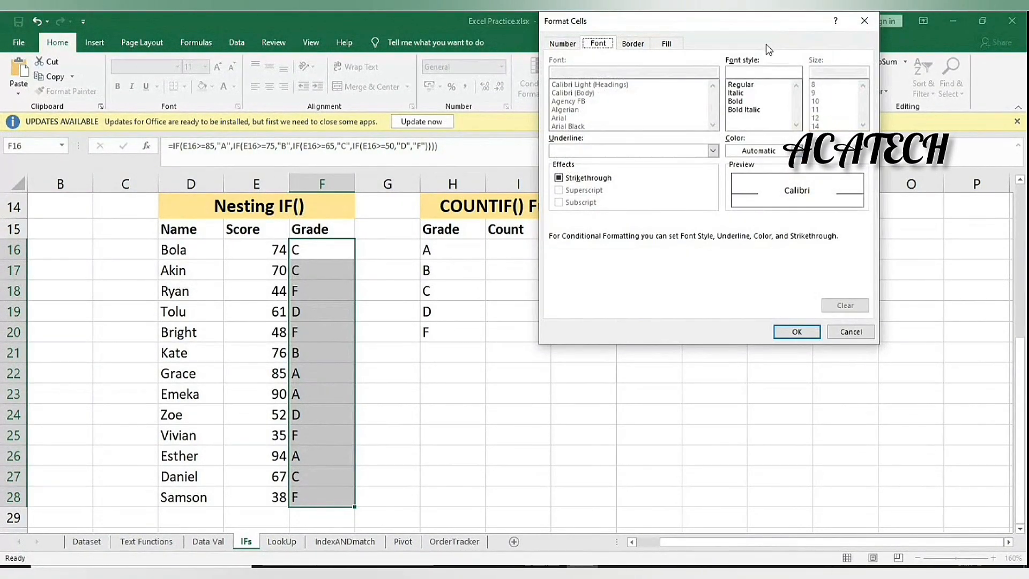
drag(625, 89, 369, 119)
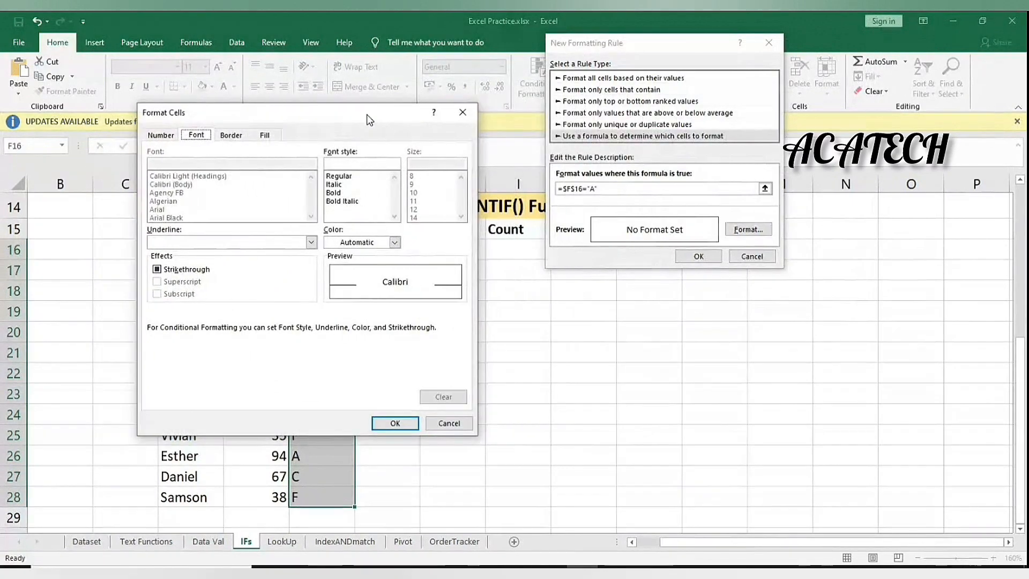
click(261, 135)
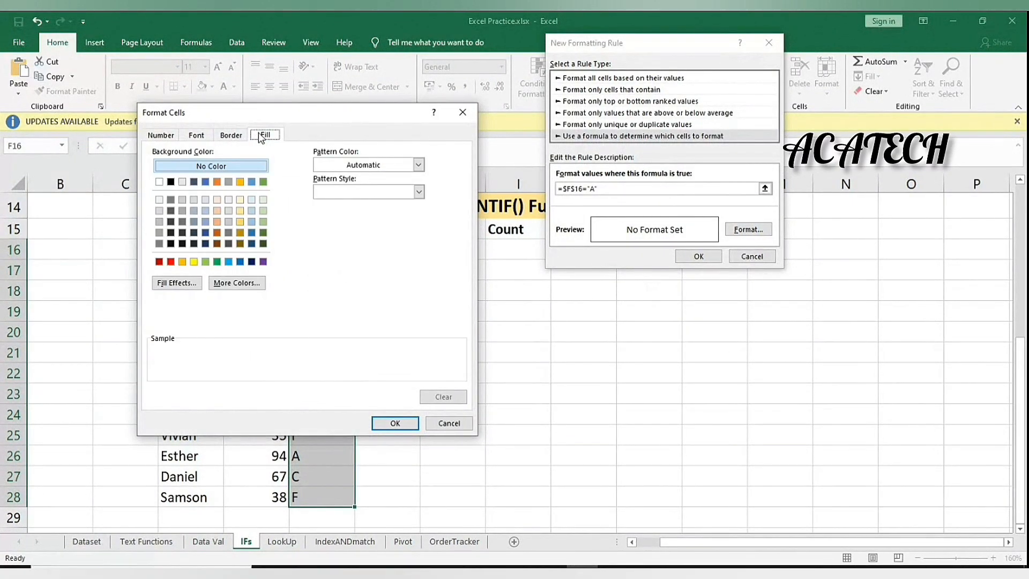
click(217, 263)
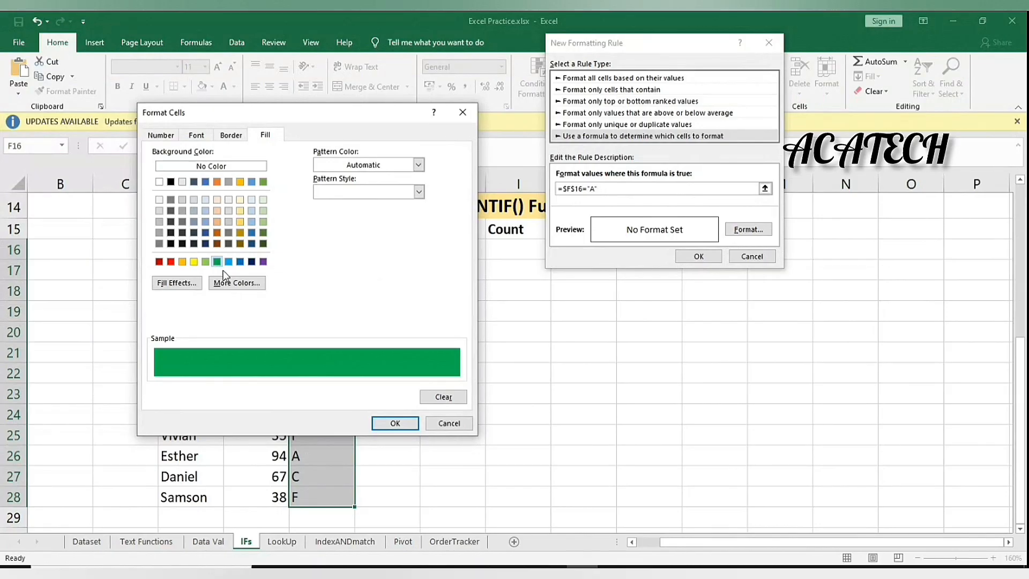
click(395, 423)
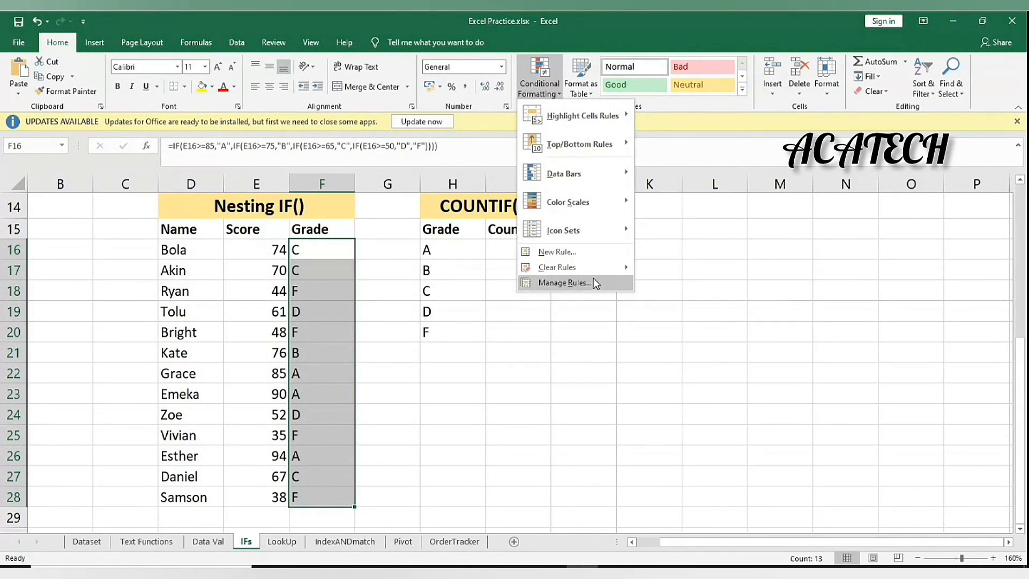
Change the rule to the relative reference =F16="A" and apply it to the grades
click(594, 278)
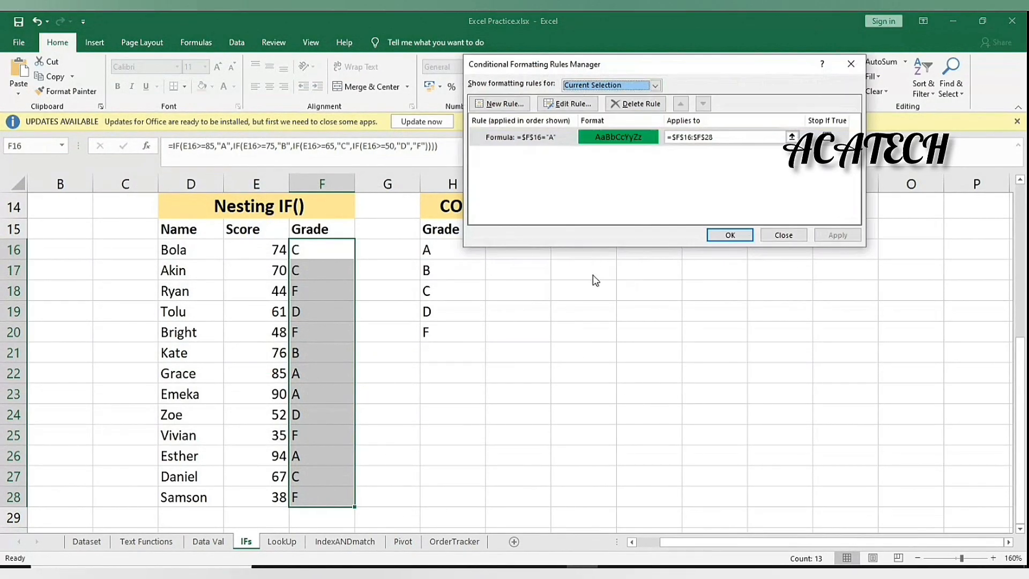
double_click(539, 140)
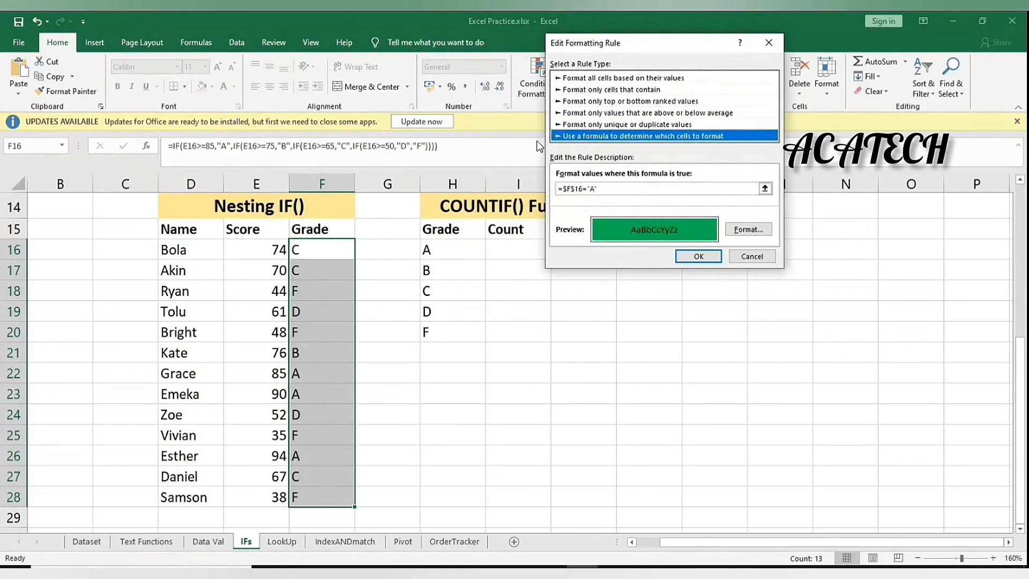
click(575, 189)
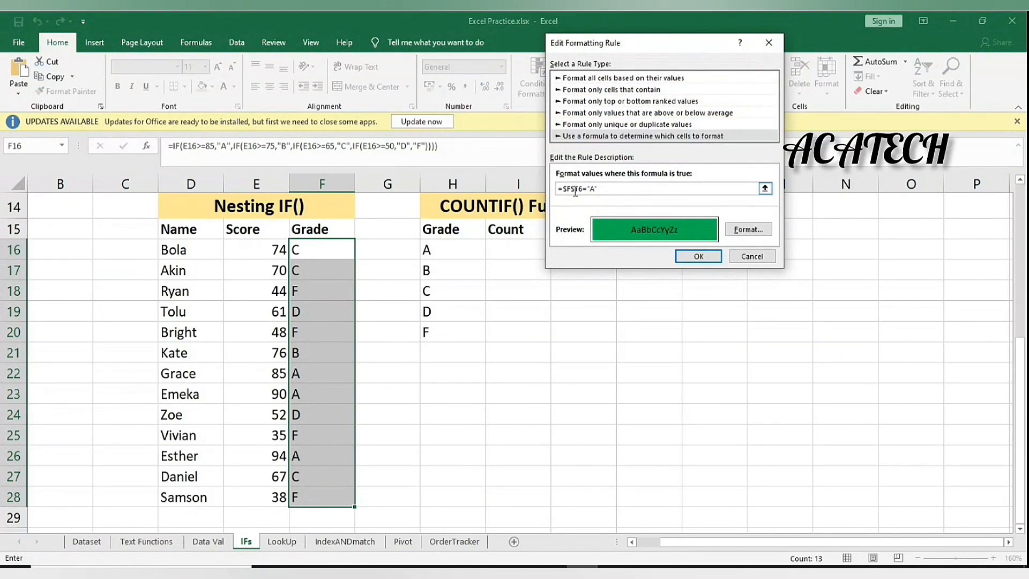
key(F4)
key(F4)
click(700, 257)
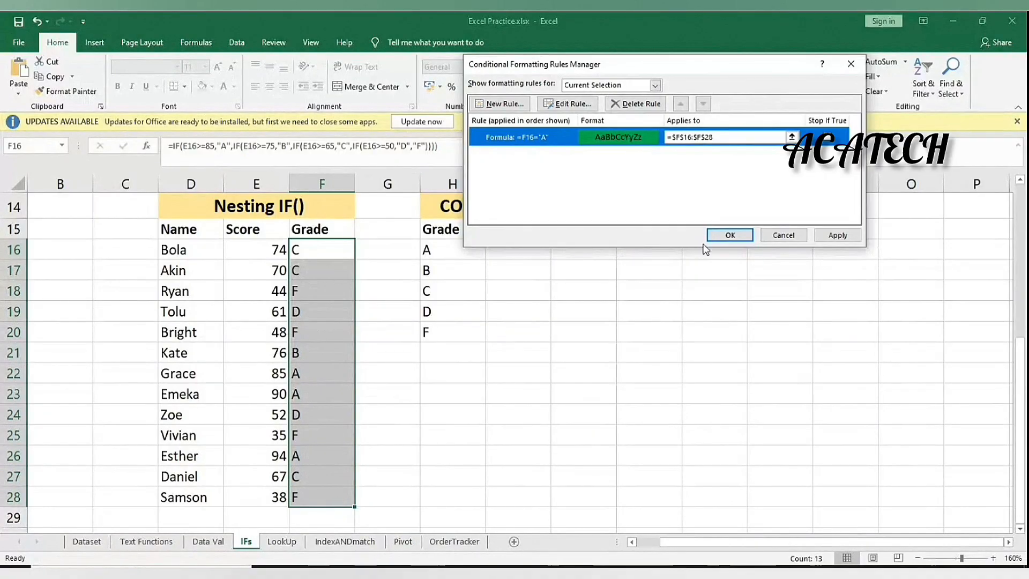
click(724, 233)
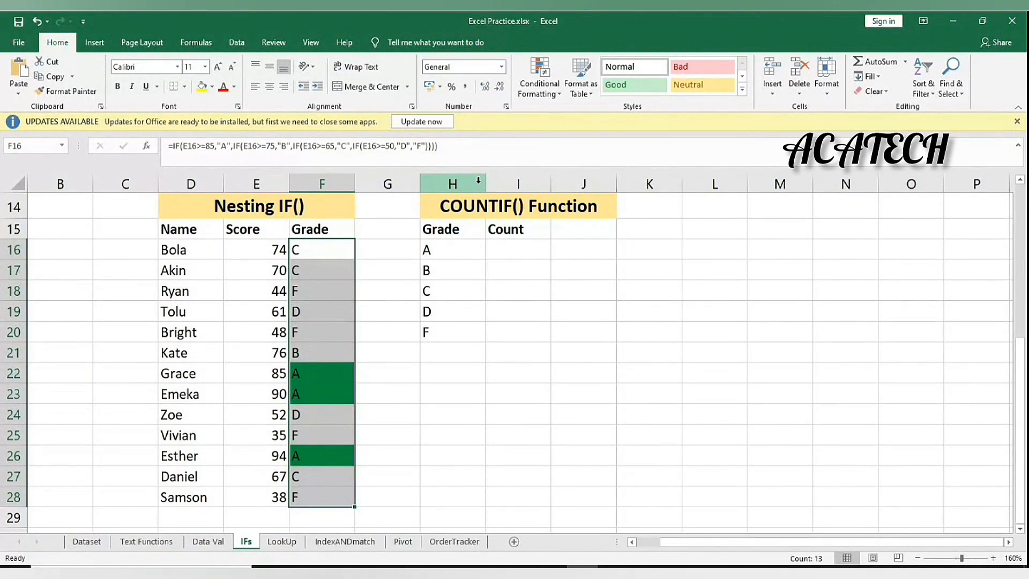
Create a second formula-based rule with the condition =F16="B"
click(541, 92)
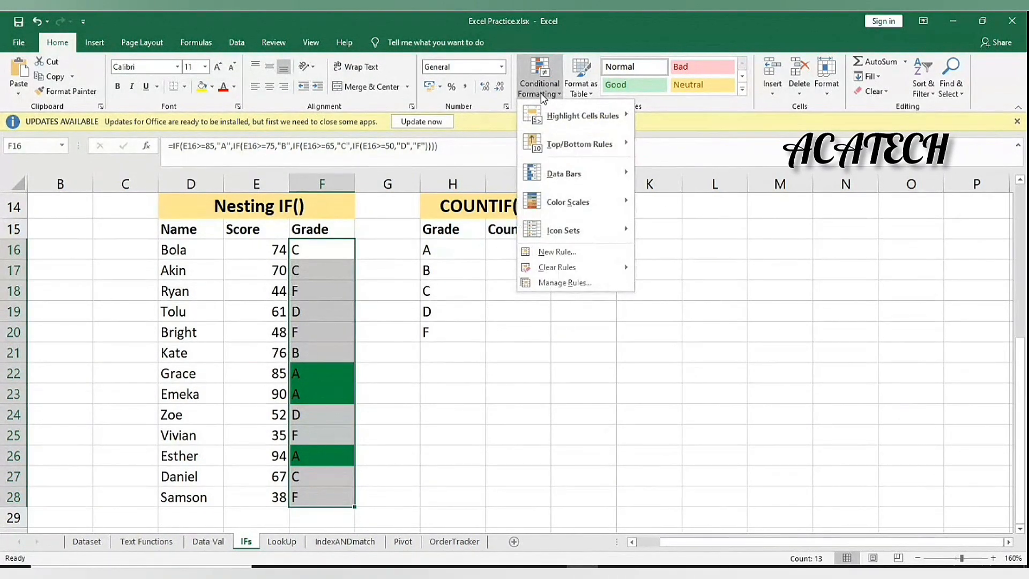
click(568, 254)
click(571, 122)
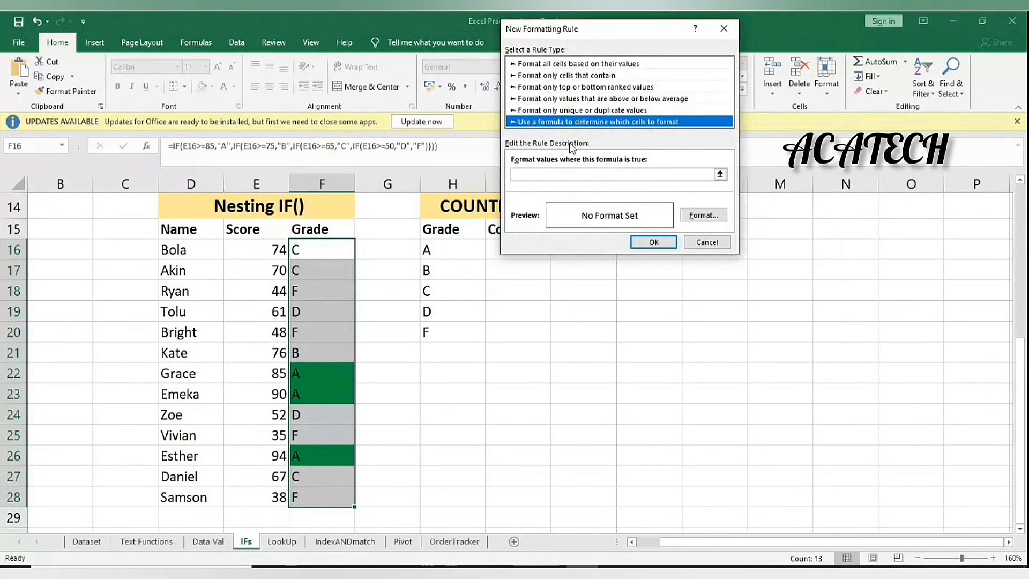
click(562, 173)
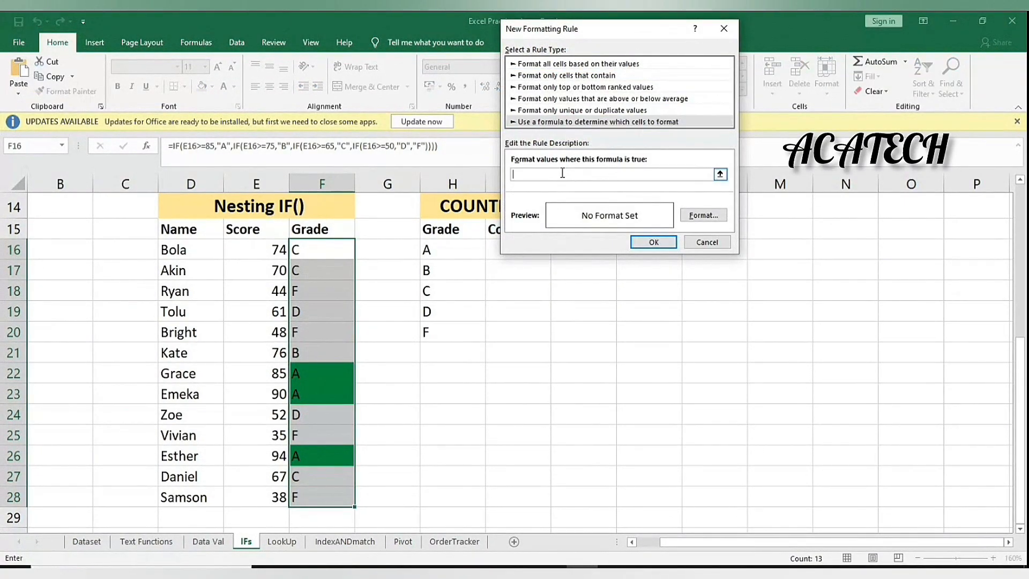
click(294, 251)
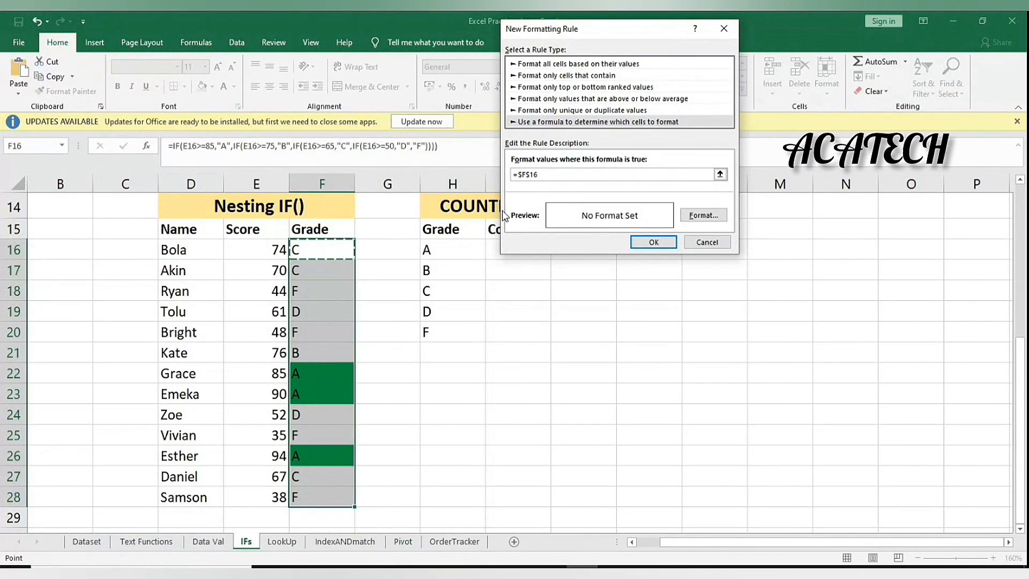
key(F4)
key(F4)
key(F4)
text(=75,)
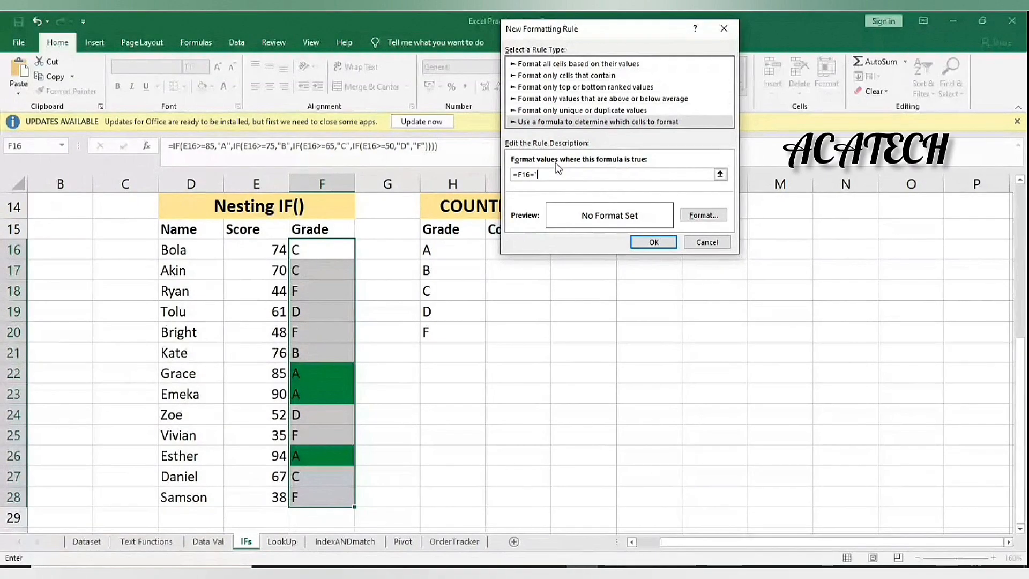
text(")
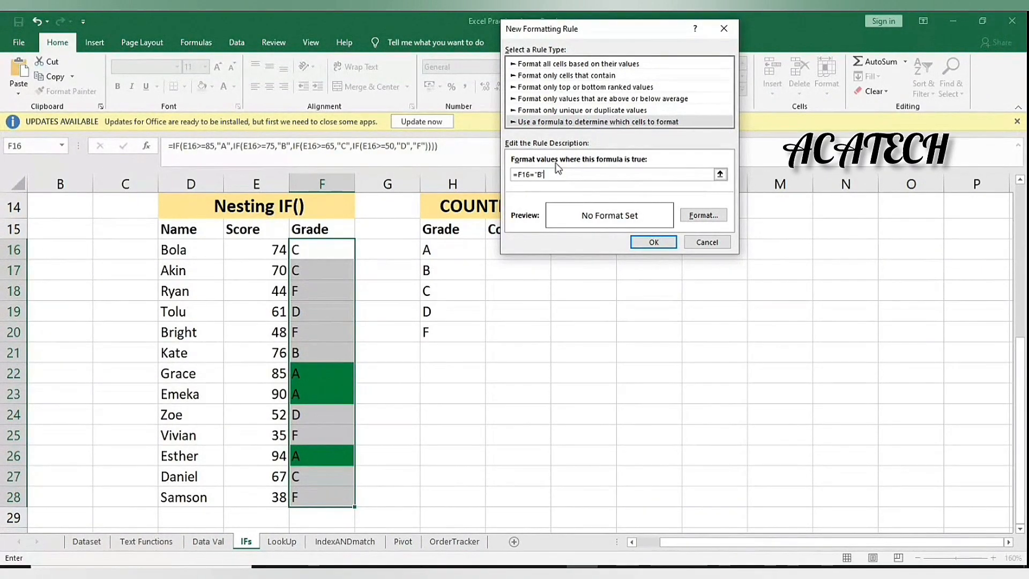
text(B")
Give the grade-B rule a light green fill and save it
click(703, 215)
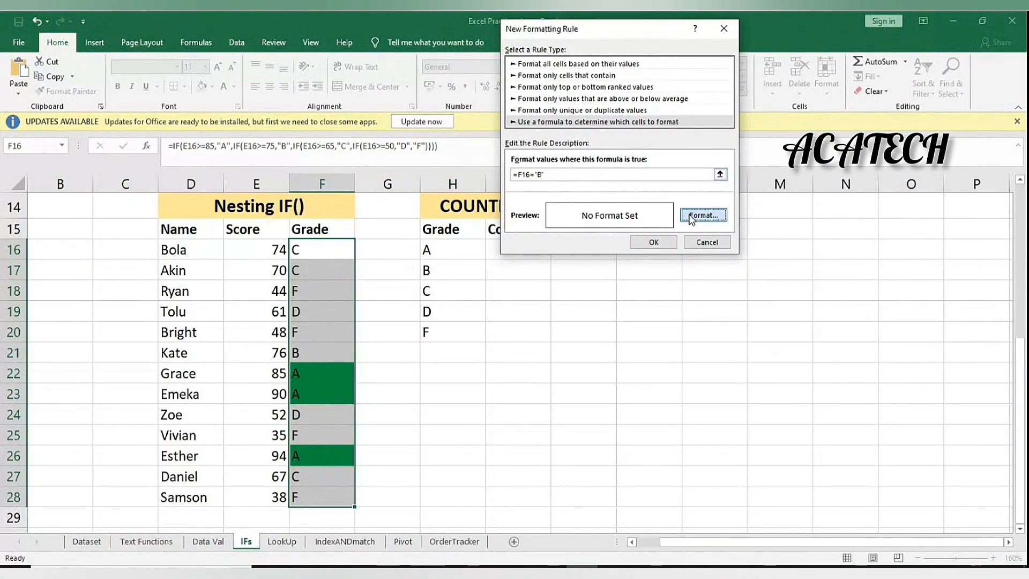
click(563, 170)
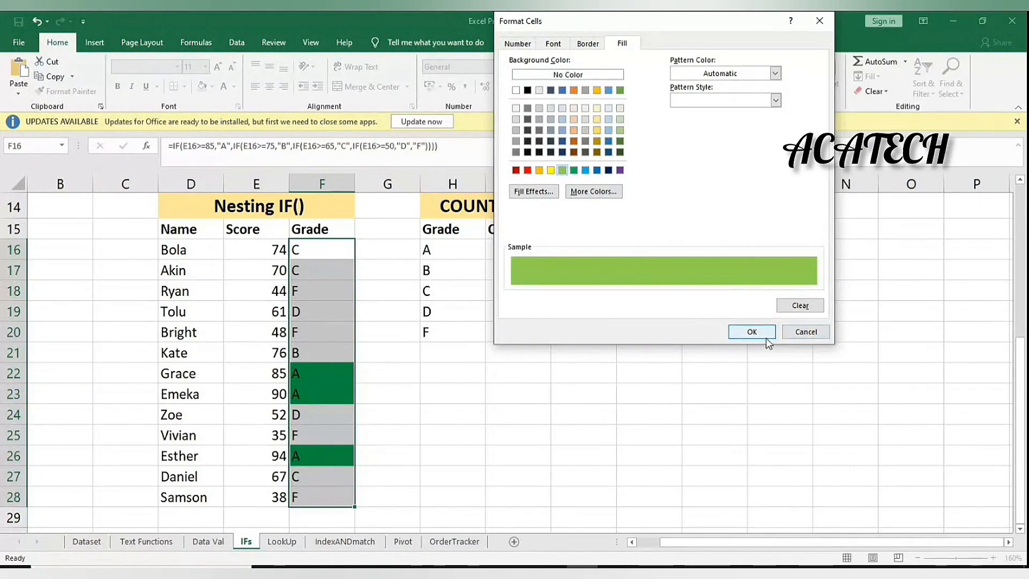
click(752, 331)
click(651, 239)
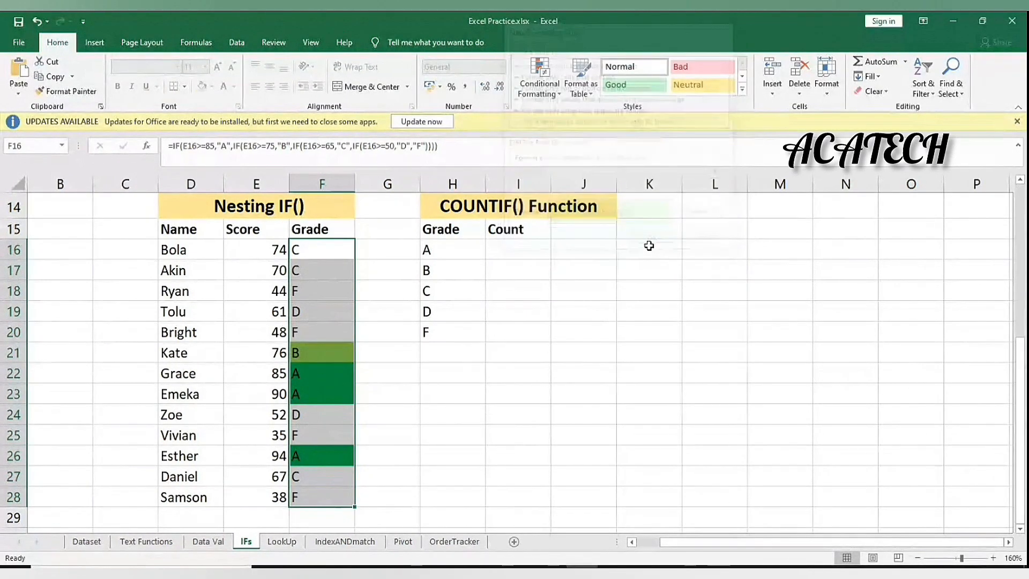
scroll(418, 346, up, 2)
scroll(419, 348, down, 2)
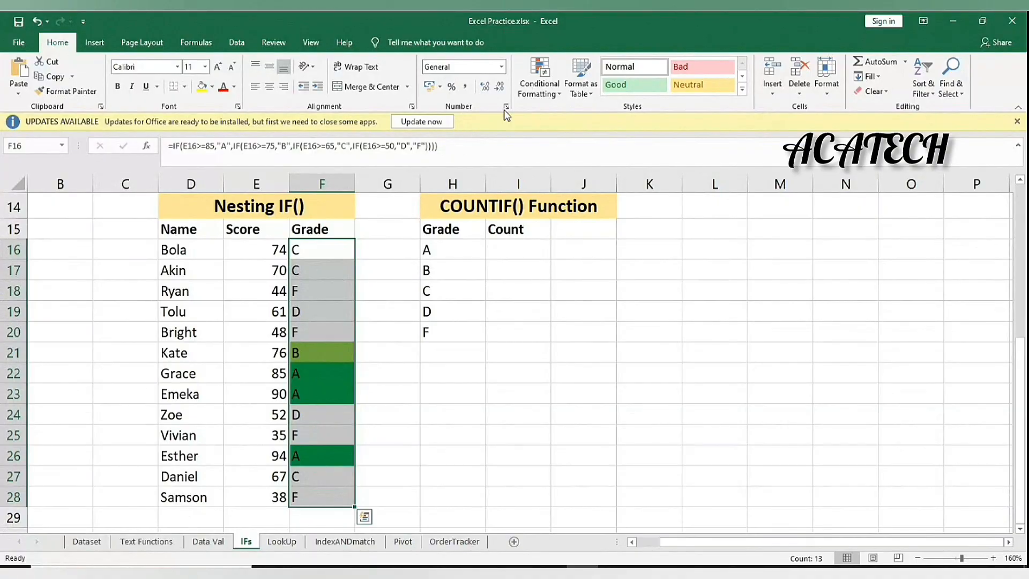
Deselect F16:F28 to review the dark green A grades and light green B grade
click(527, 93)
mouse_move(590, 155)
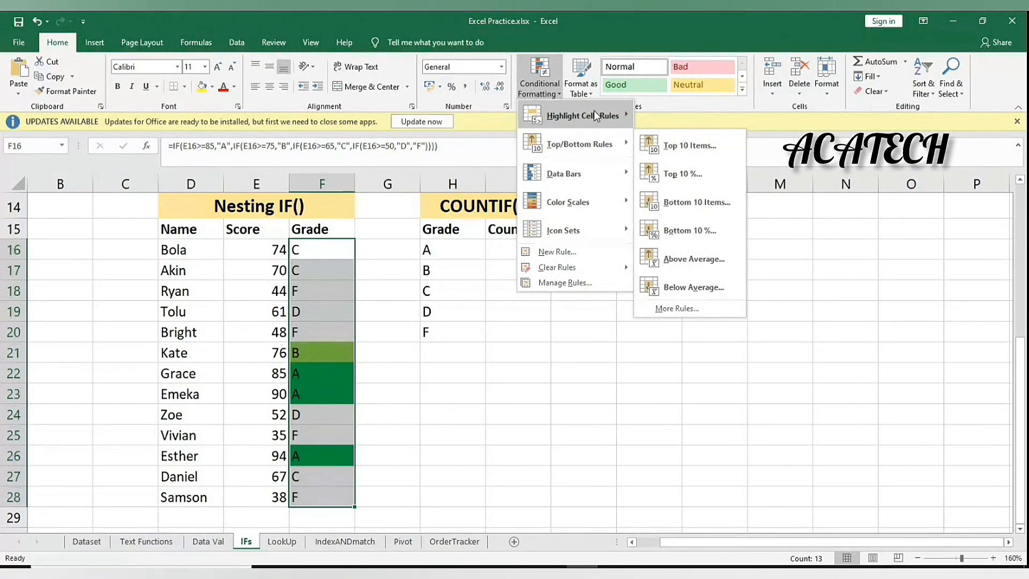
click(469, 294)
click(367, 271)
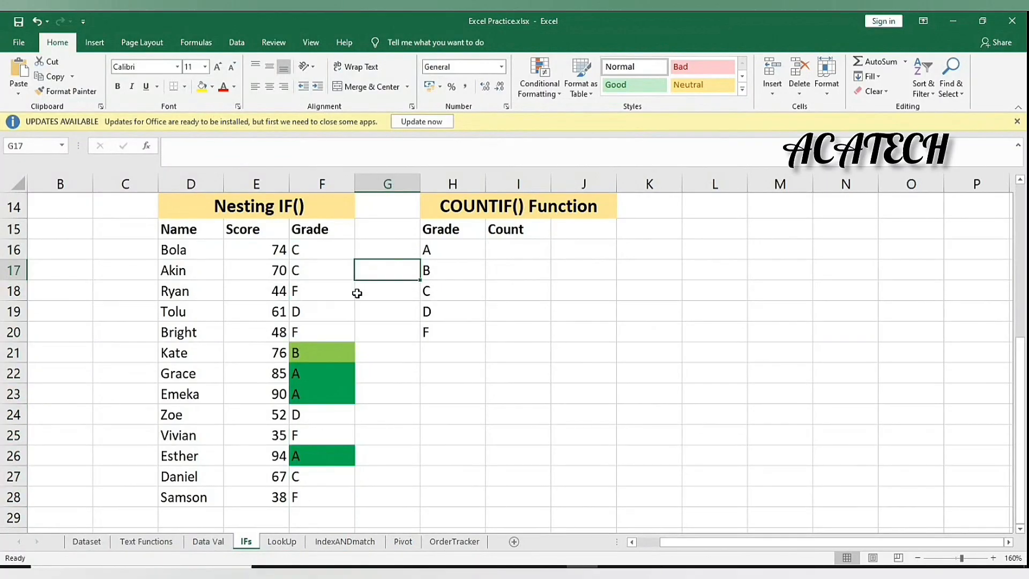